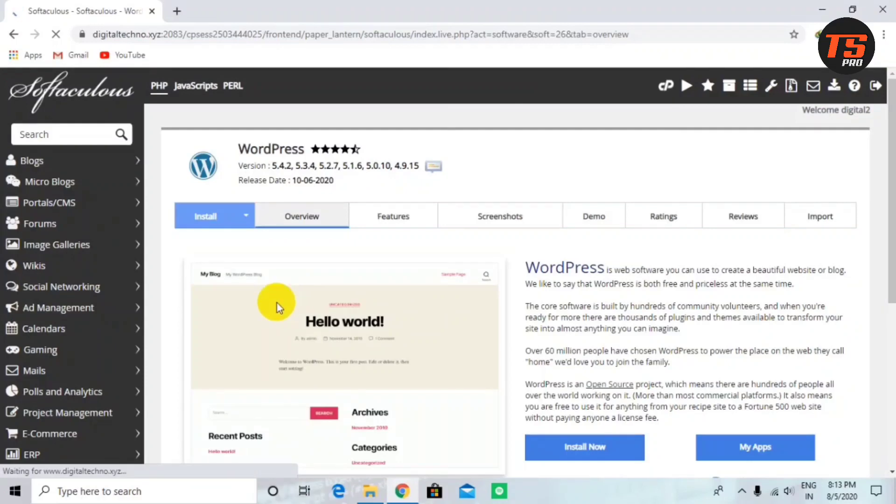
Start a WordPress installation from its overview page to open the installation form.
{"action": "scroll", "coordinate": [276, 303], "scroll_direction": "down", "scroll_amount": 5}
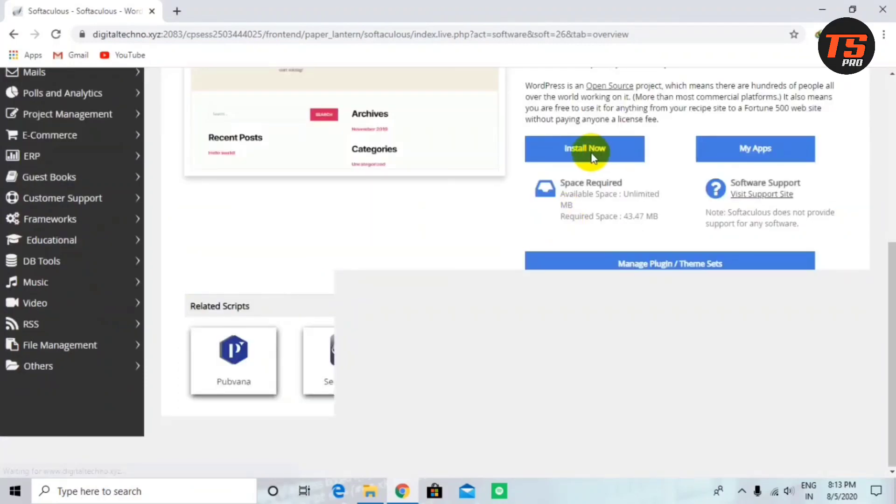
{"action": "scroll", "coordinate": [483, 177], "scroll_direction": "up", "scroll_amount": 3}
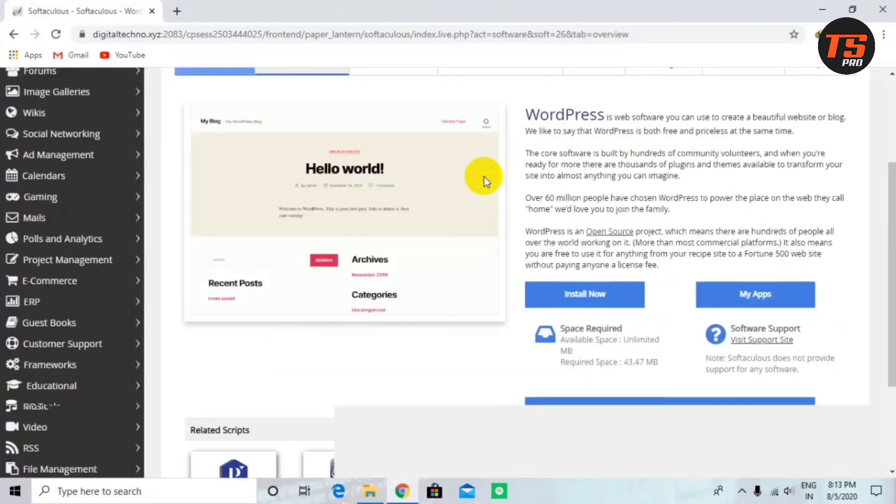
{"action": "scroll", "coordinate": [483, 177], "scroll_direction": "down", "scroll_amount": 4}
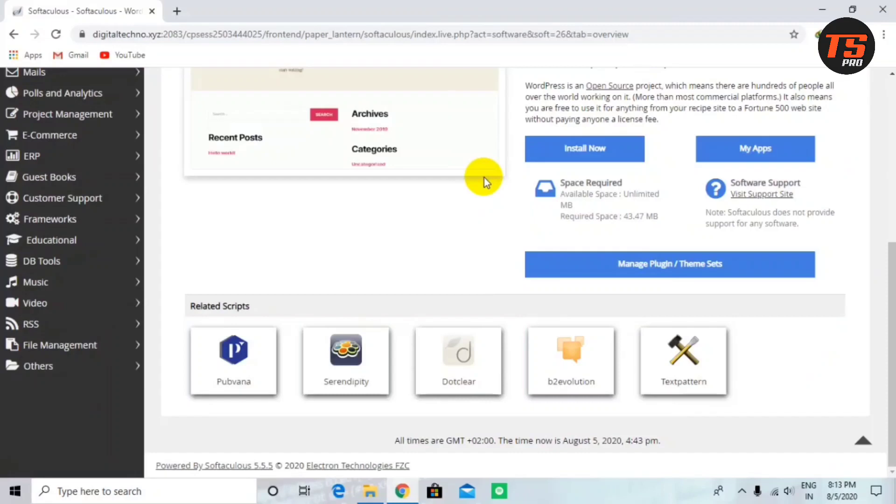
{"action": "left_click", "coordinate": [572, 159]}
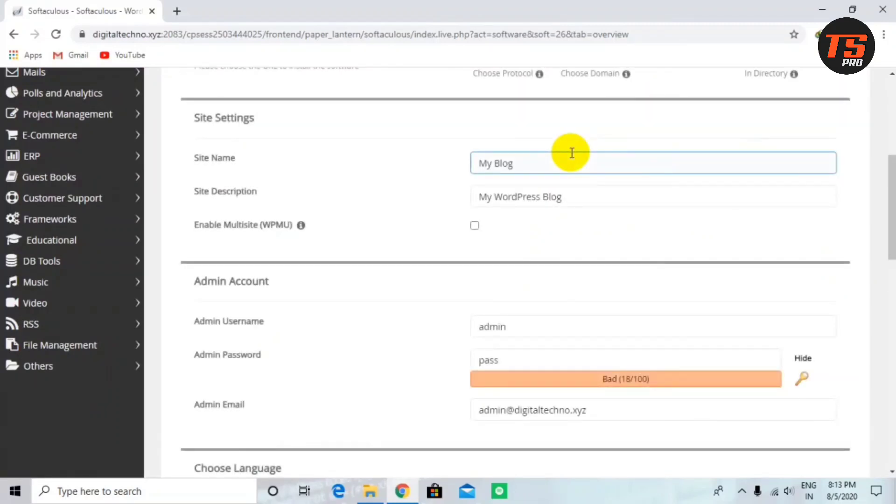
Set the site name to Digital Techno and the site description to Tech Tips & Trick.
{"action": "left_click_drag", "start_coordinate": [550, 160], "coordinate": [432, 145]}
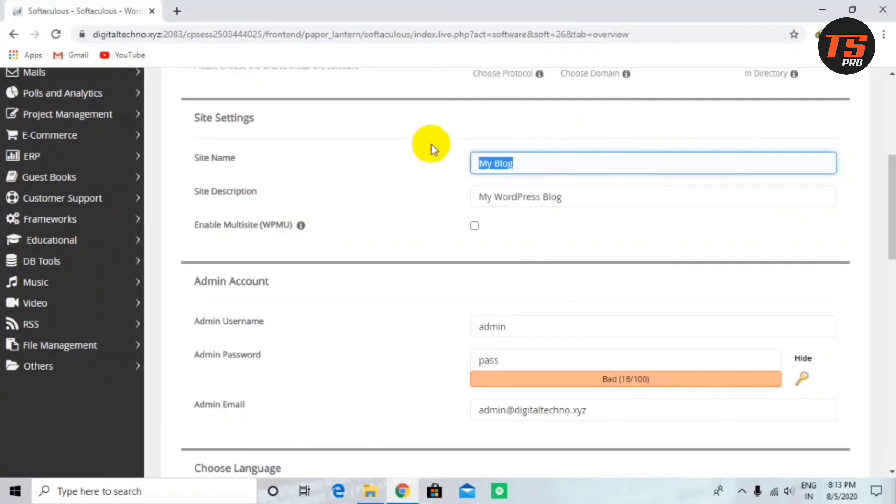
{"action": "key", "text": "BackSpace"}
{"action": "type", "text": "Digital Techno"}
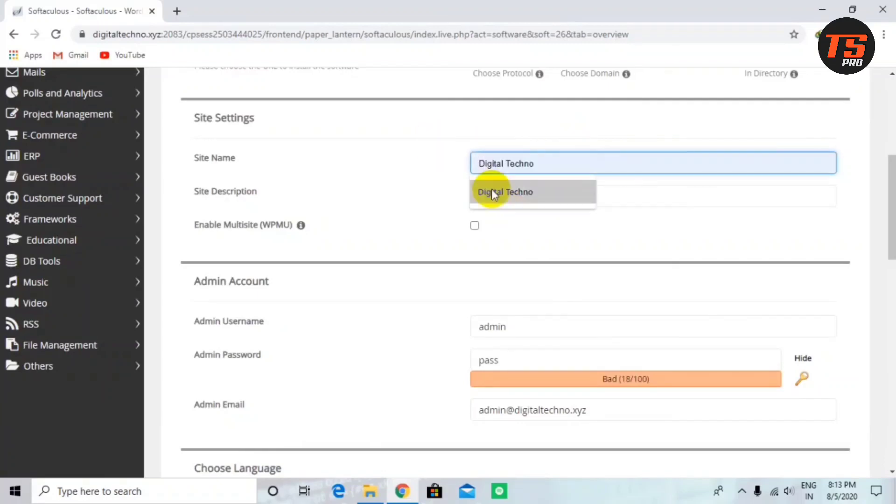
{"action": "left_click", "coordinate": [491, 192]}
{"action": "left_click_drag", "start_coordinate": [595, 202], "coordinate": [427, 202]}
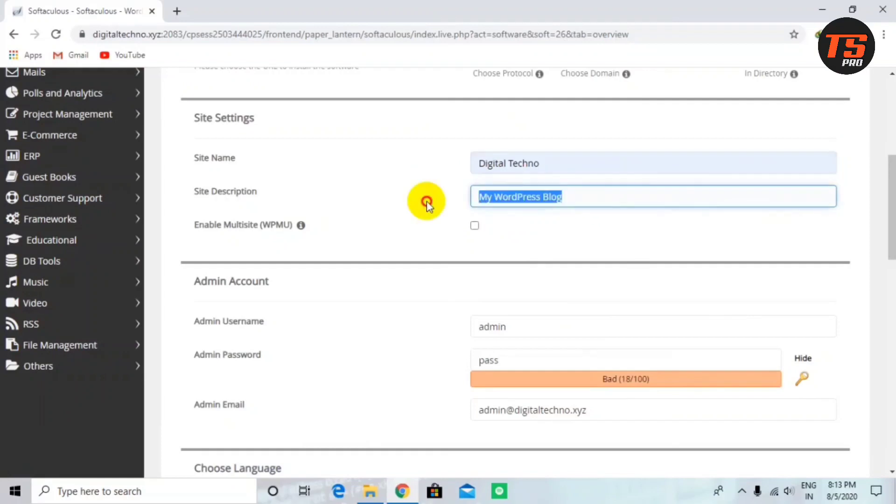
{"action": "key", "text": "BackSpace"}
{"action": "type", "text": "t"}
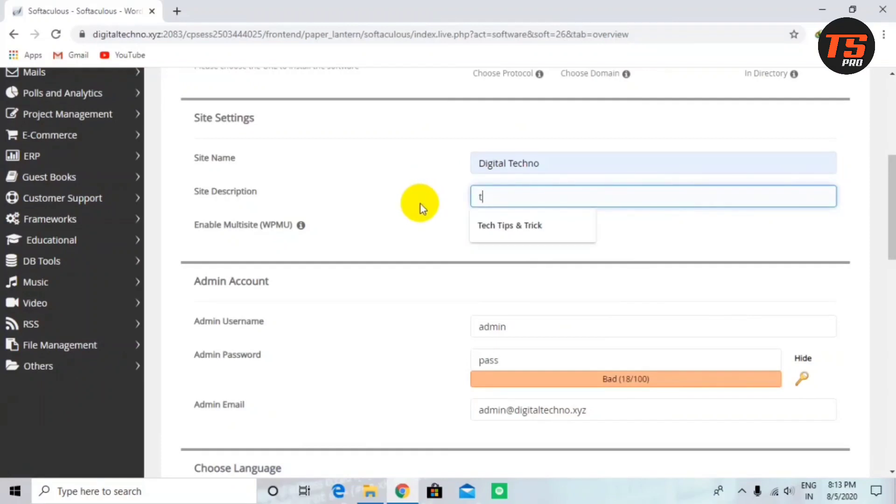
{"action": "left_click", "coordinate": [486, 220]}
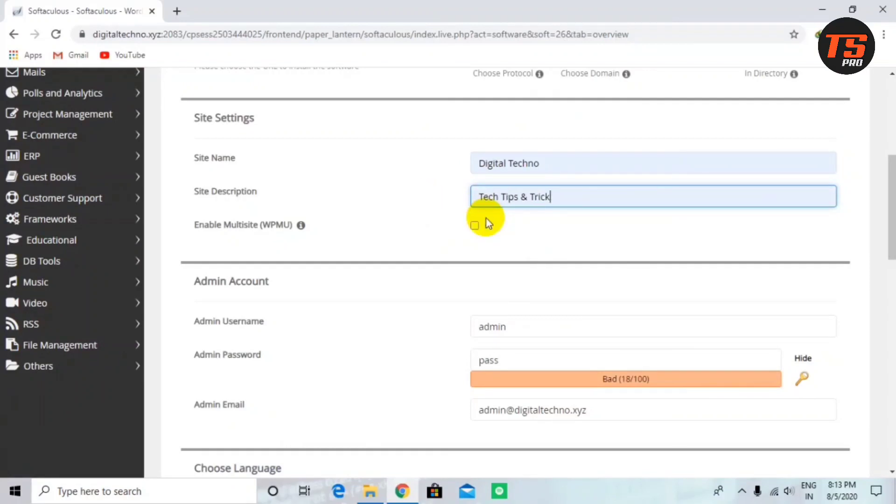
Change the admin username to admindigital.
{"action": "left_click", "coordinate": [513, 327]}
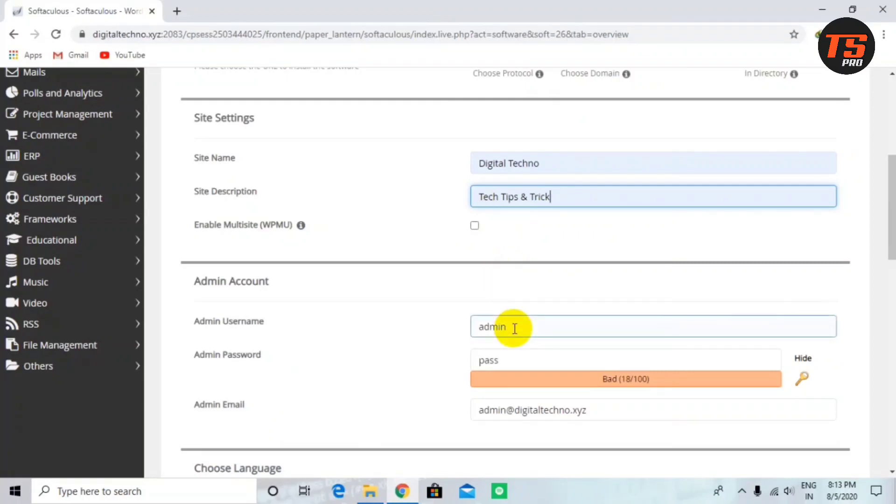
{"action": "key", "text": "BackSpace"}
{"action": "key", "text": "BackSpace"}
{"action": "key", "text": "BackSpace"}
{"action": "key", "text": "BackSpace"}
{"action": "key", "text": "BackSpace"}
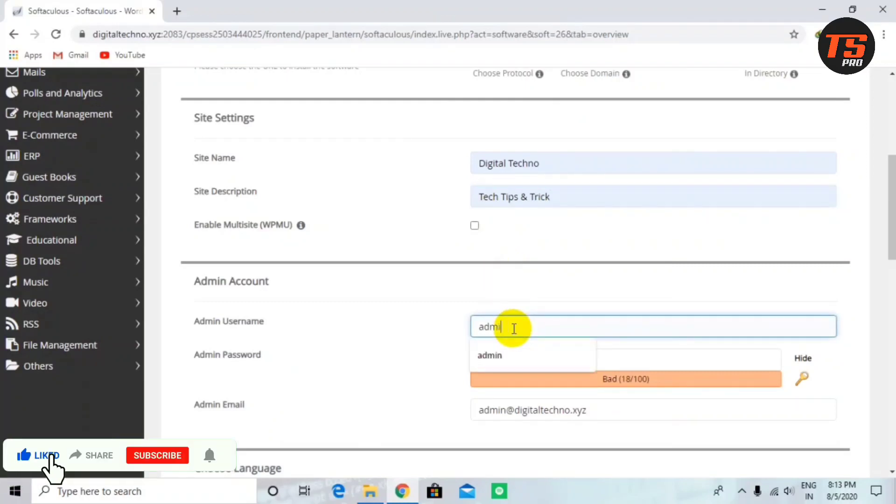
{"action": "type", "text": "ad"}
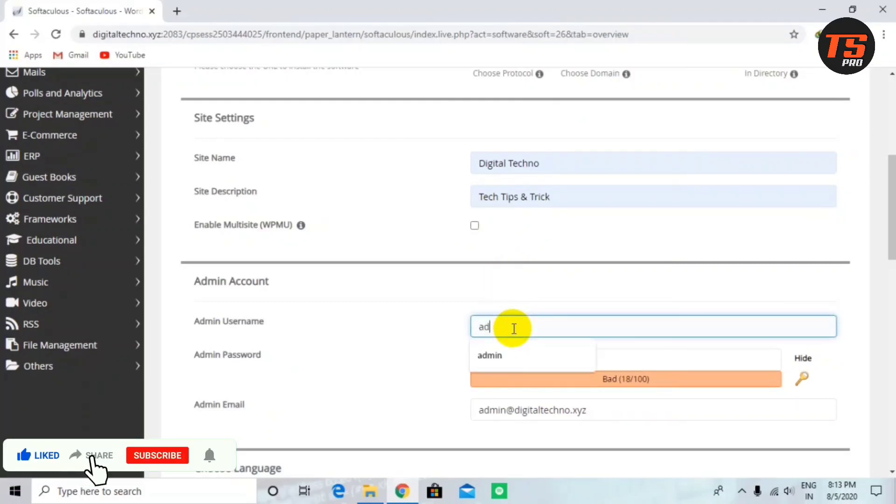
{"action": "type", "text": "mind"}
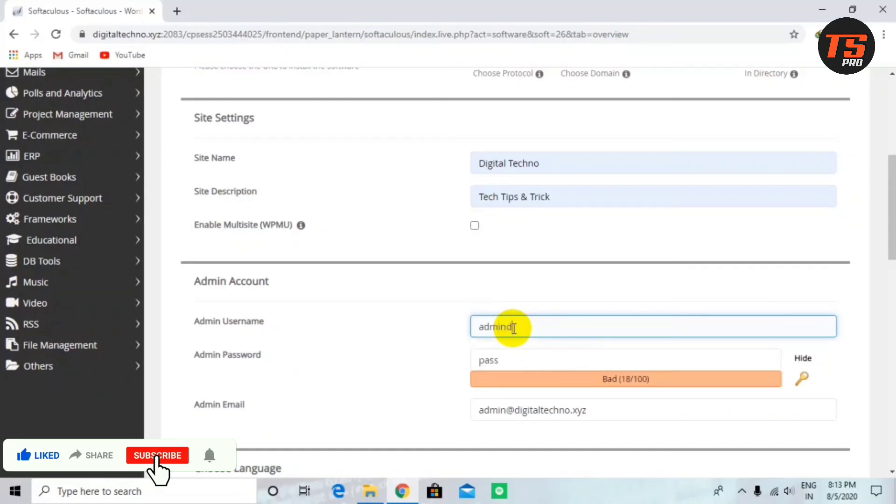
{"action": "type", "text": "igit"}
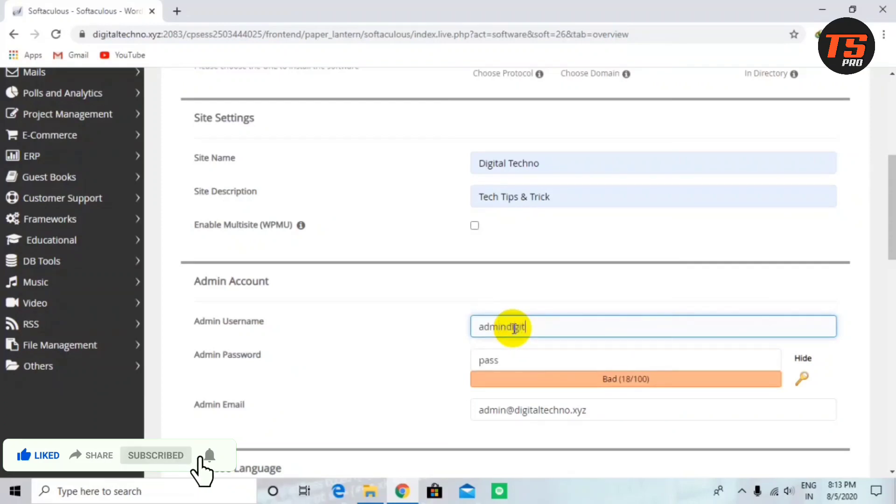
{"action": "type", "text": "al"}
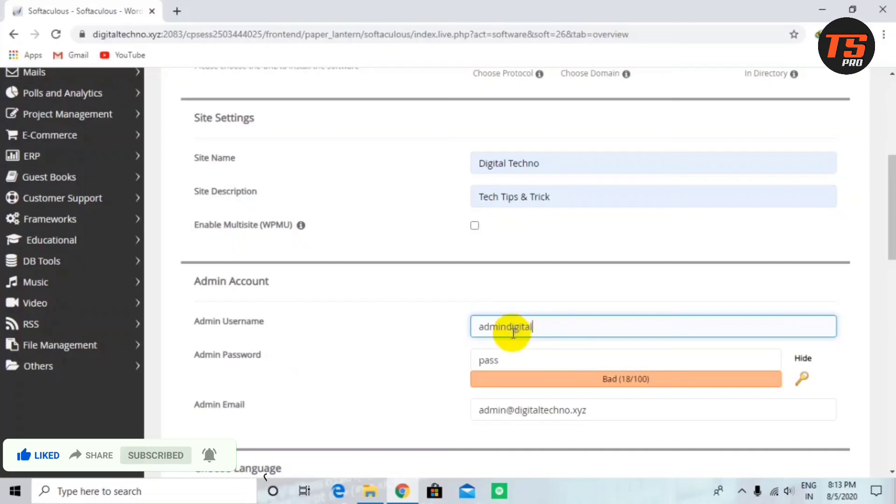
Replace the default admin password with a new account password and hide its characters.
{"action": "left_click", "coordinate": [619, 365]}
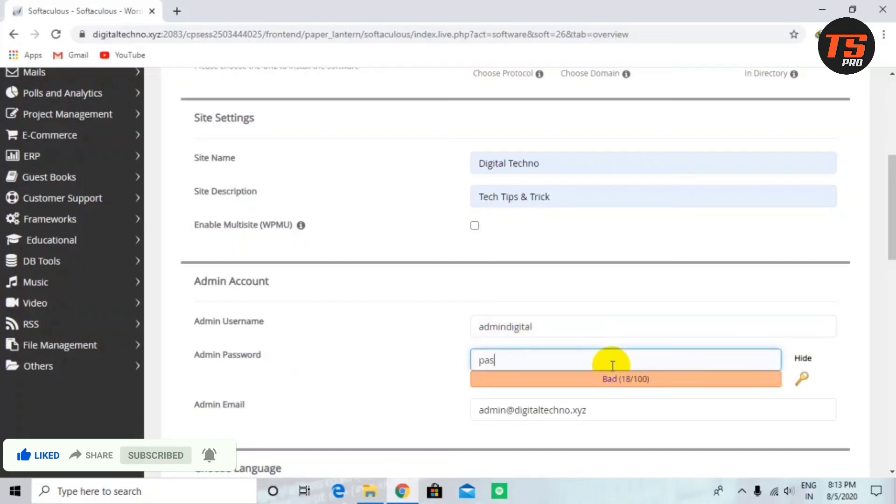
{"action": "key", "text": "BackSpace"}
{"action": "key", "text": "BackSpace"}
{"action": "type", "text": "*"}
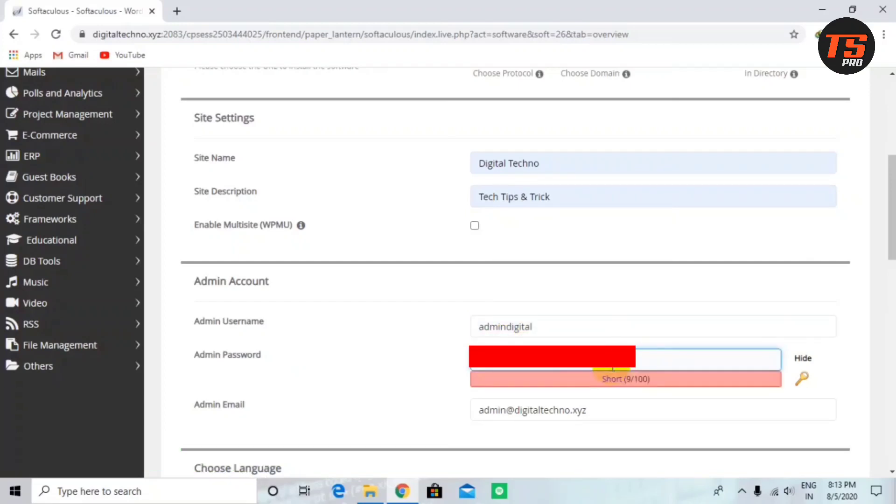
{"action": "type", "text": "*"}
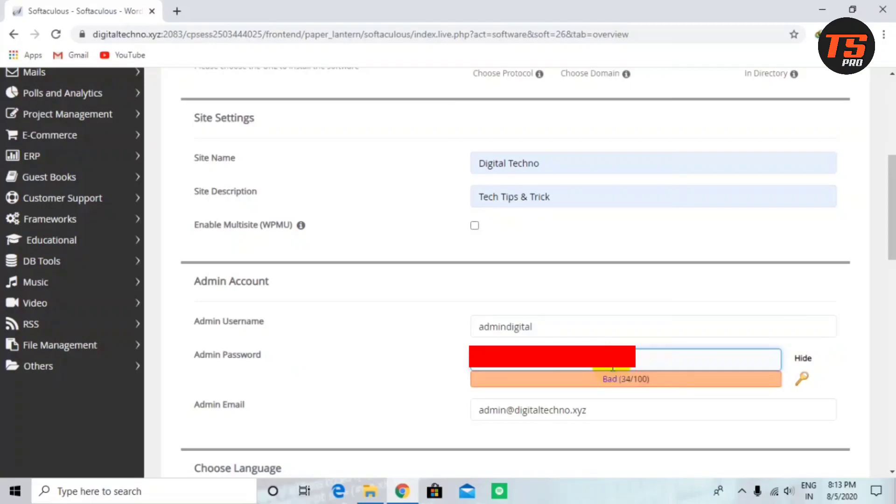
{"action": "type", "text": "*"}
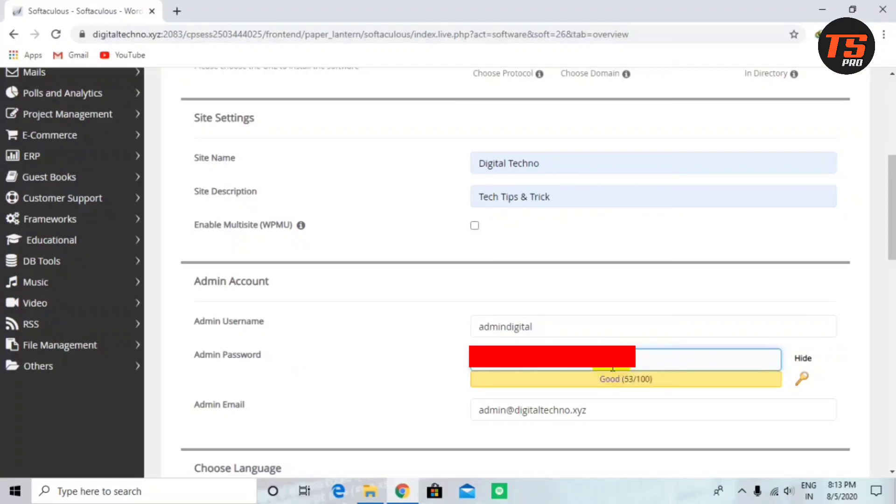
{"action": "left_click", "coordinate": [799, 358]}
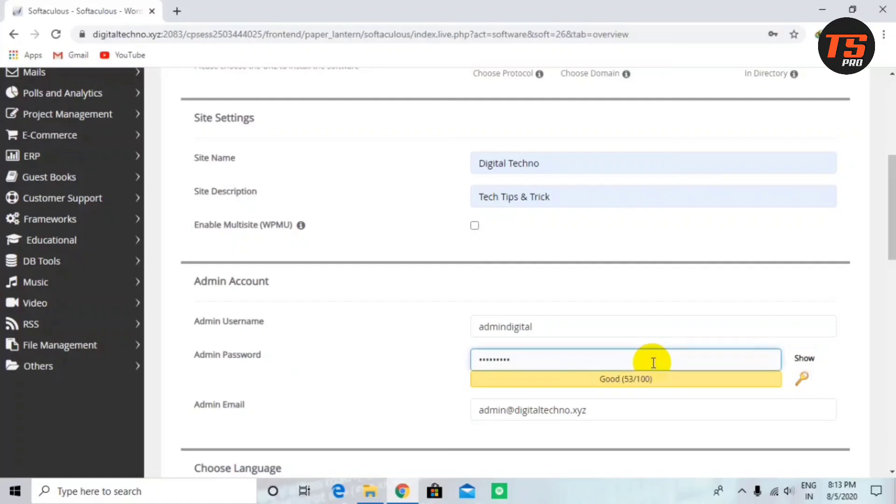
{"action": "type", "text": "1"}
Clear the directory name in the installation URL so WordPress installs at the root of digitaltechno.xyz.
{"action": "scroll", "coordinate": [653, 402], "scroll_direction": "down", "scroll_amount": 5}
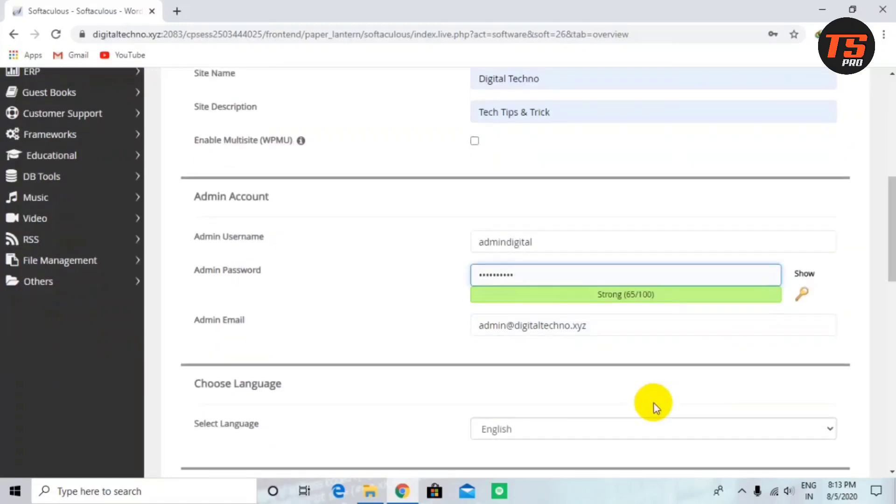
{"action": "scroll", "coordinate": [638, 327], "scroll_direction": "down", "scroll_amount": 3}
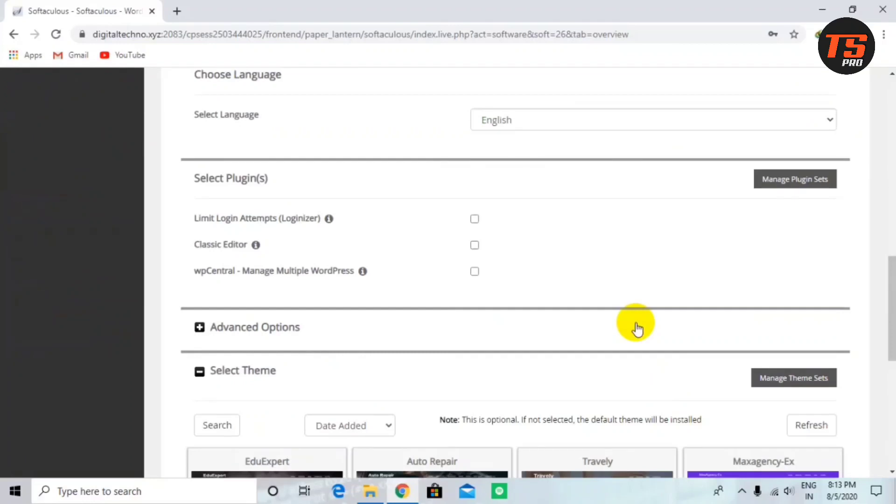
{"action": "scroll", "coordinate": [637, 329], "scroll_direction": "down", "scroll_amount": 3}
{"action": "scroll", "coordinate": [637, 329], "scroll_direction": "up", "scroll_amount": 12}
{"action": "scroll", "coordinate": [636, 322], "scroll_direction": "up", "scroll_amount": 3}
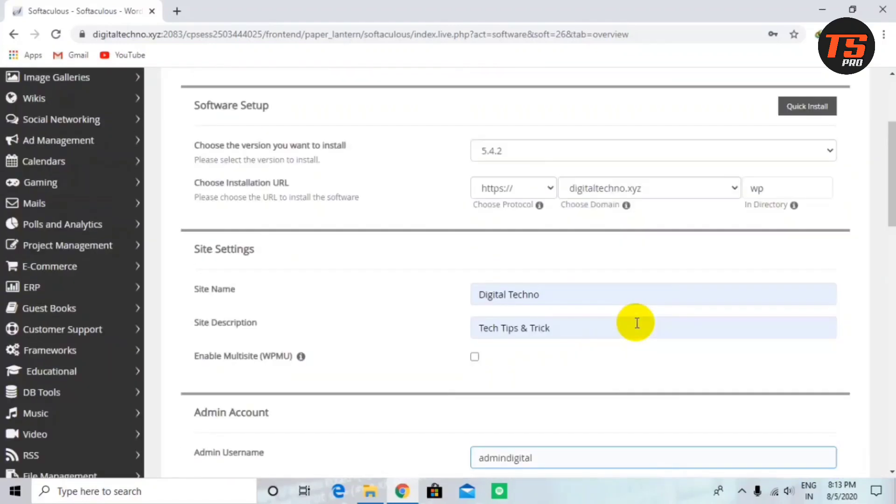
{"action": "scroll", "coordinate": [637, 322], "scroll_direction": "down", "scroll_amount": 3}
{"action": "scroll", "coordinate": [636, 322], "scroll_direction": "up", "scroll_amount": 3}
{"action": "left_click_drag", "start_coordinate": [766, 189], "coordinate": [727, 197]}
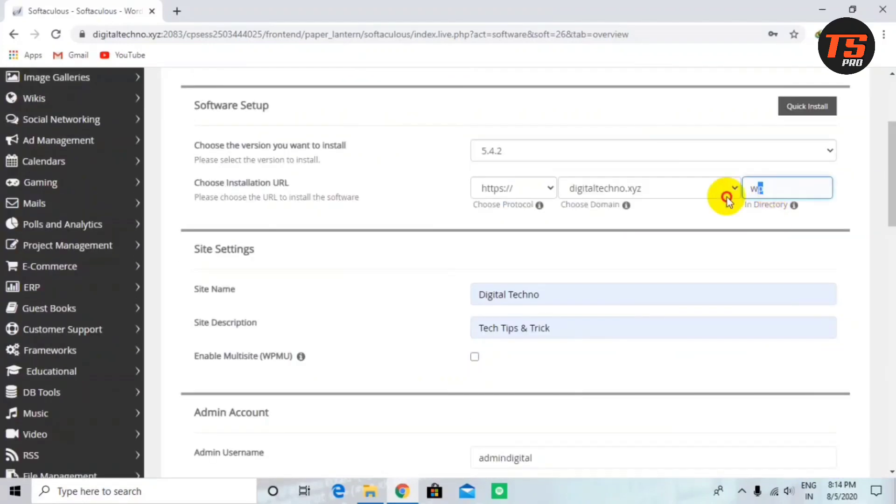
{"action": "key", "text": "BackSpace"}
{"action": "left_click", "coordinate": [681, 221]}
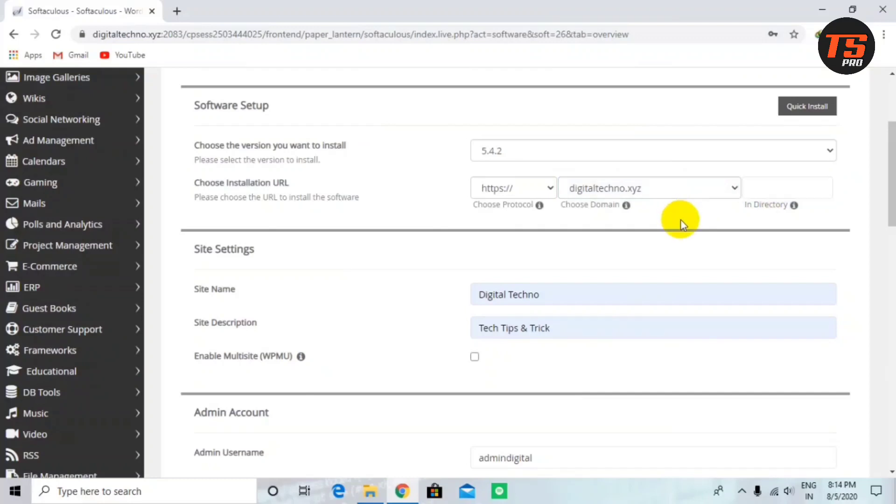
Run the WordPress installation with the default theme and the entered settings.
{"action": "scroll", "coordinate": [680, 224], "scroll_direction": "down", "scroll_amount": 12}
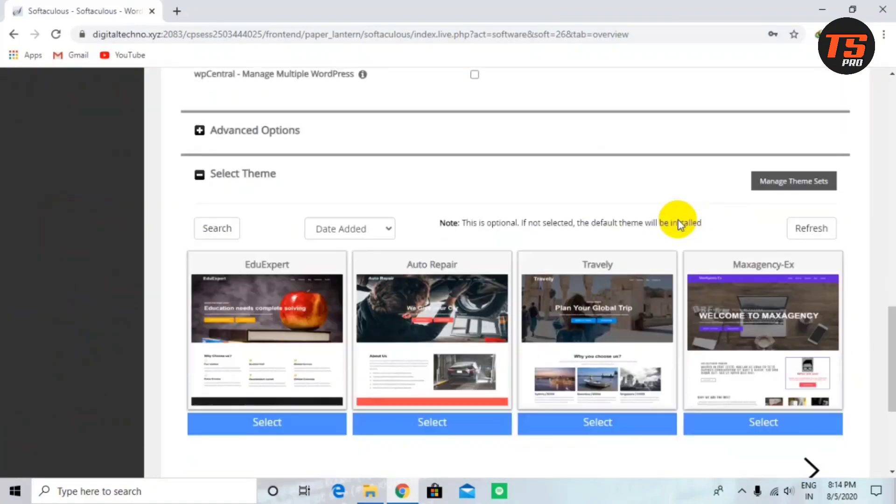
{"action": "scroll", "coordinate": [675, 219], "scroll_direction": "down", "scroll_amount": 4}
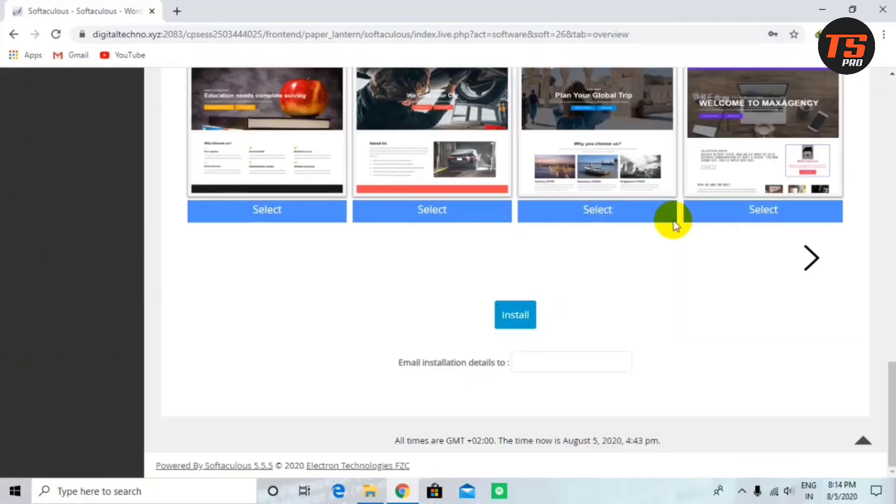
{"action": "left_click", "coordinate": [501, 322]}
{"action": "left_click", "coordinate": [723, 248]}
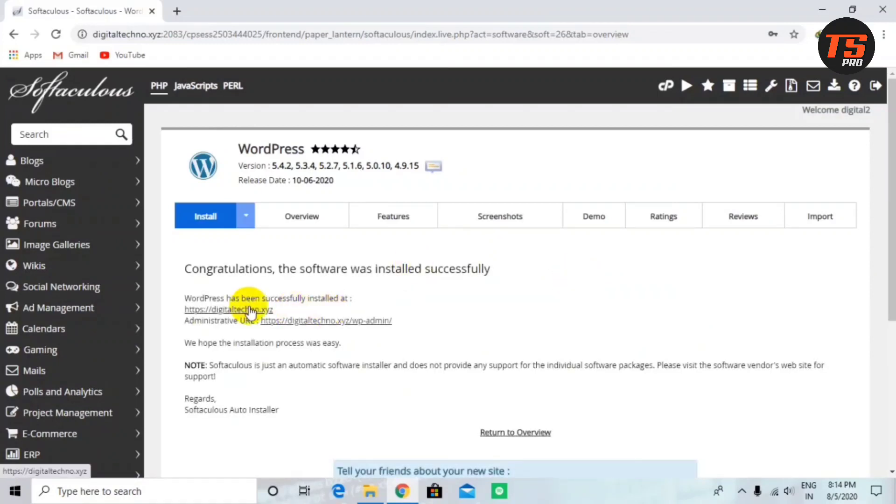
{"action": "left_click", "coordinate": [244, 309]}
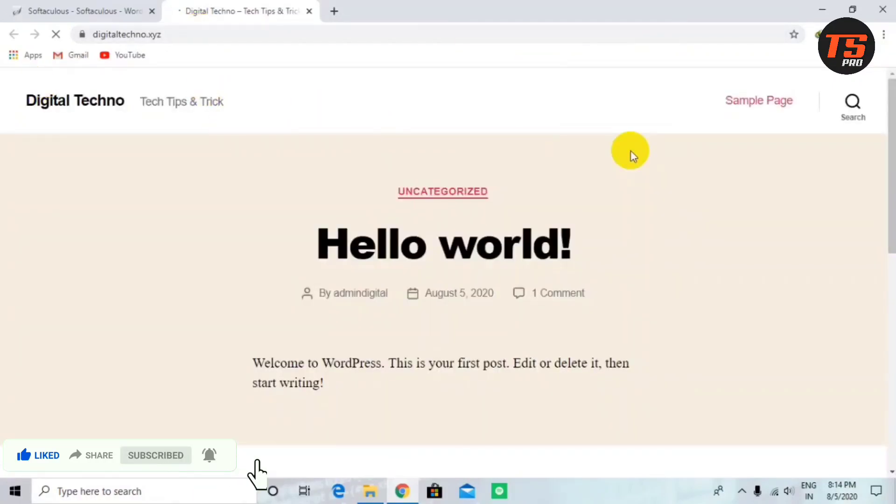
{"action": "scroll", "coordinate": [631, 154], "scroll_direction": "down", "scroll_amount": 5}
{"action": "scroll", "coordinate": [629, 172], "scroll_direction": "down", "scroll_amount": 5}
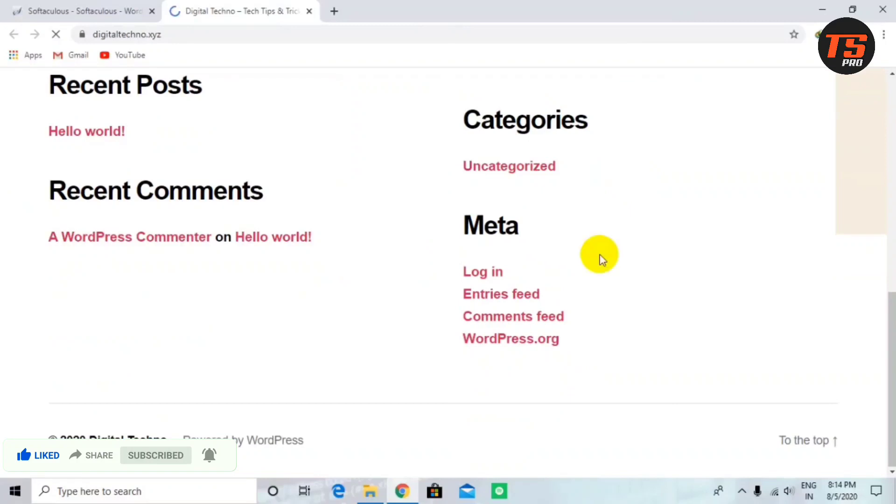
{"action": "scroll", "coordinate": [114, 92], "scroll_direction": "up", "scroll_amount": 7}
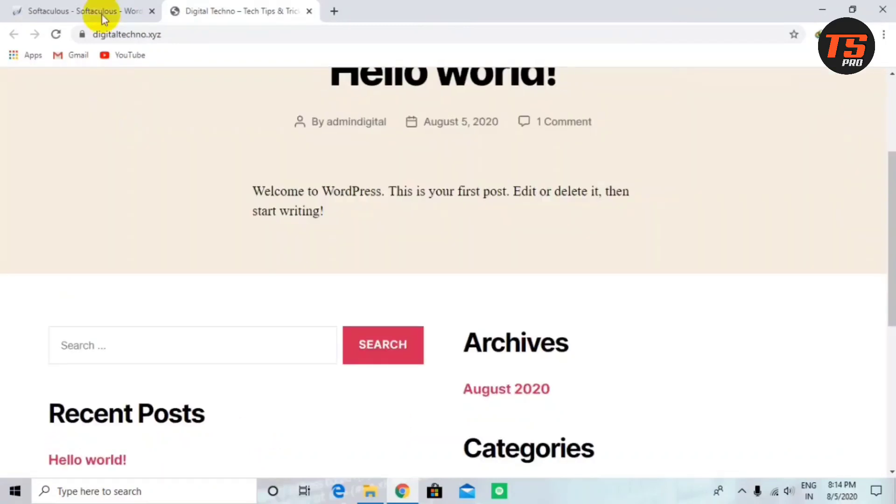
Return to the installation result page and open the site's wp-admin administrative URL in a new tab.
{"action": "left_click", "coordinate": [102, 11]}
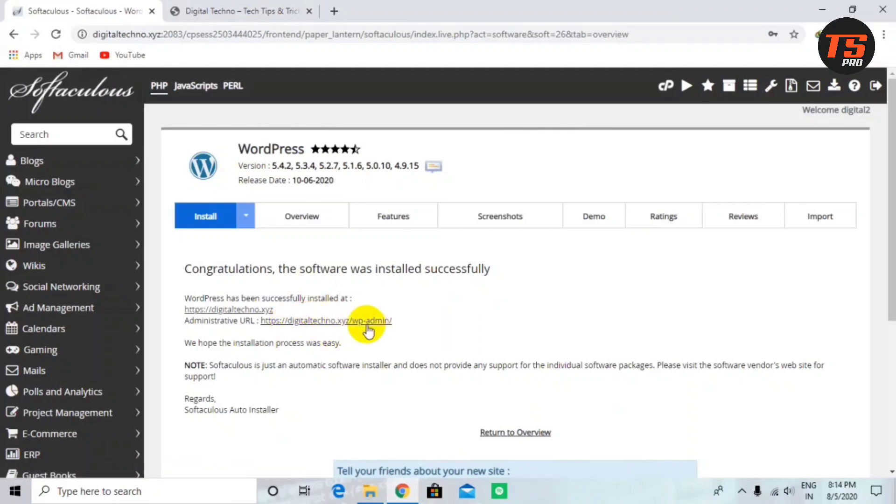
{"action": "right_click", "coordinate": [367, 327]}
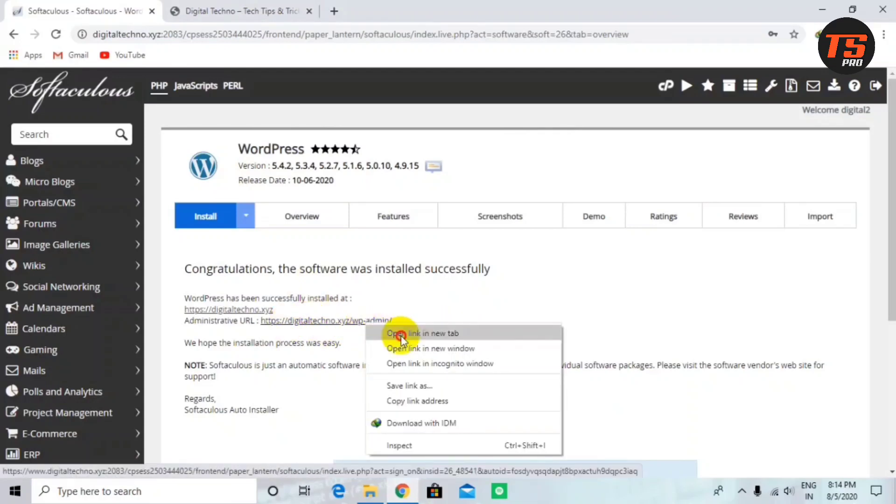
{"action": "left_click", "coordinate": [400, 334]}
{"action": "left_click", "coordinate": [354, 11]}
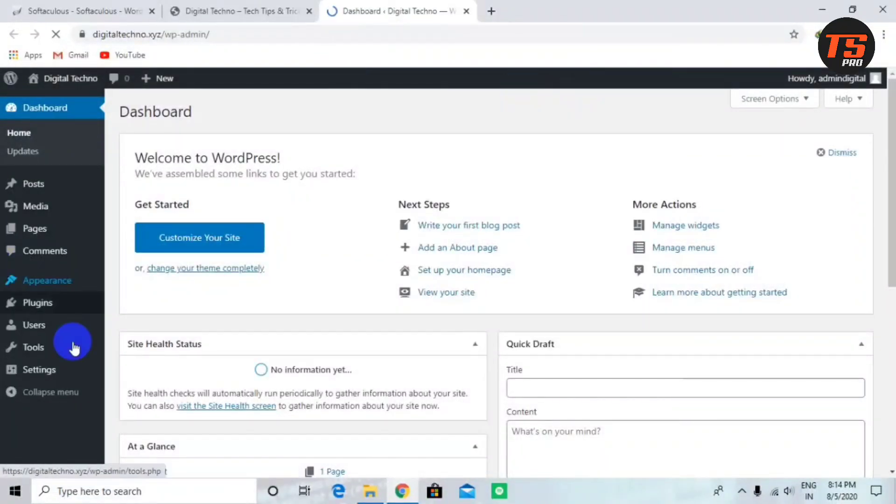
Go to the site's themes page and open the form for uploading a new theme.
{"action": "mouse_move", "coordinate": [63, 291]}
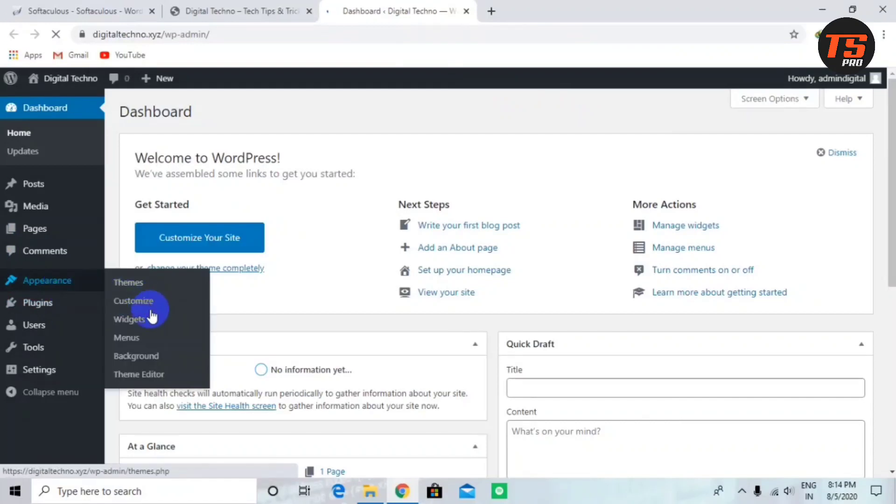
{"action": "left_click", "coordinate": [145, 289]}
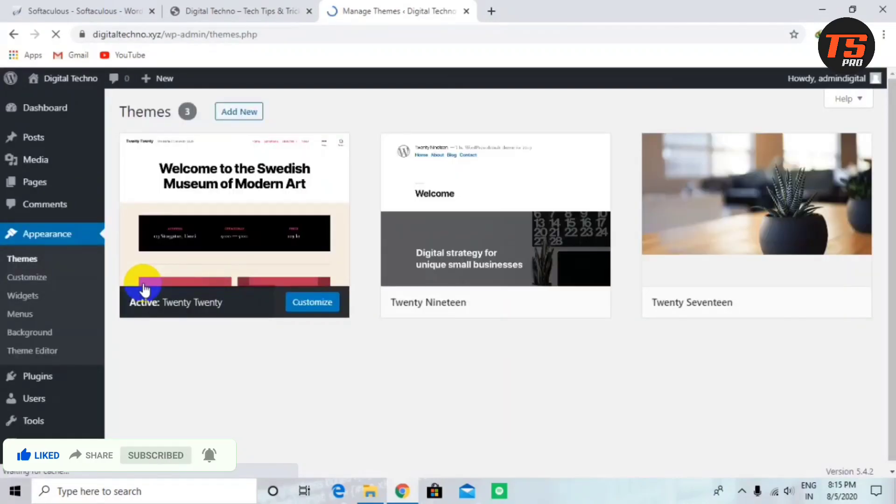
{"action": "left_click", "coordinate": [250, 118]}
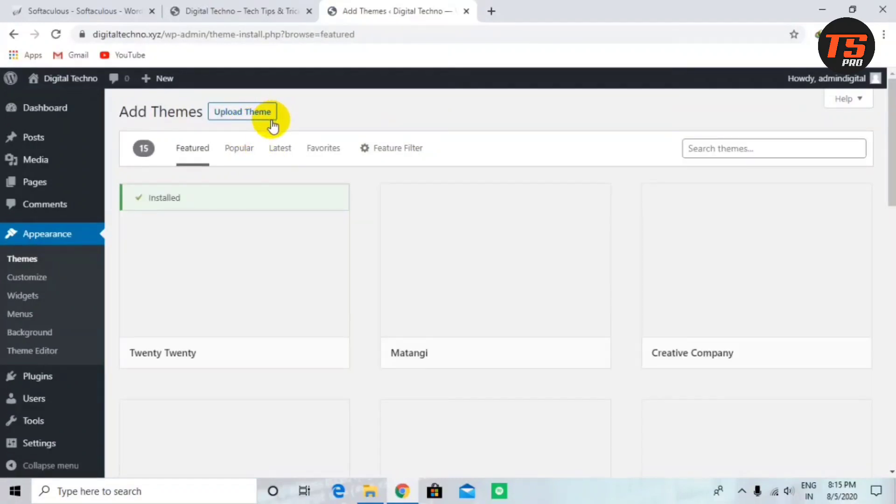
{"action": "left_click", "coordinate": [252, 116]}
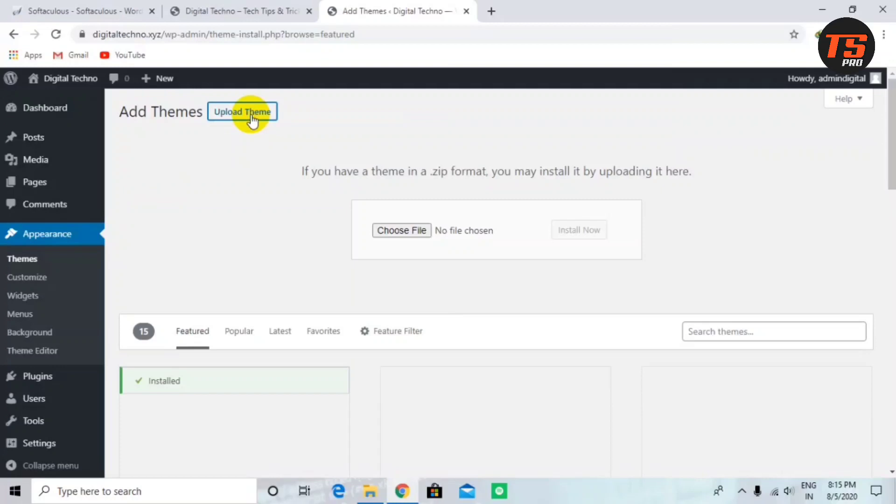
Install the theme from generatepress.2.4.2.zip in the Desktop folder Generate Press Premium Theme, and activate it.
{"action": "left_click", "coordinate": [393, 236]}
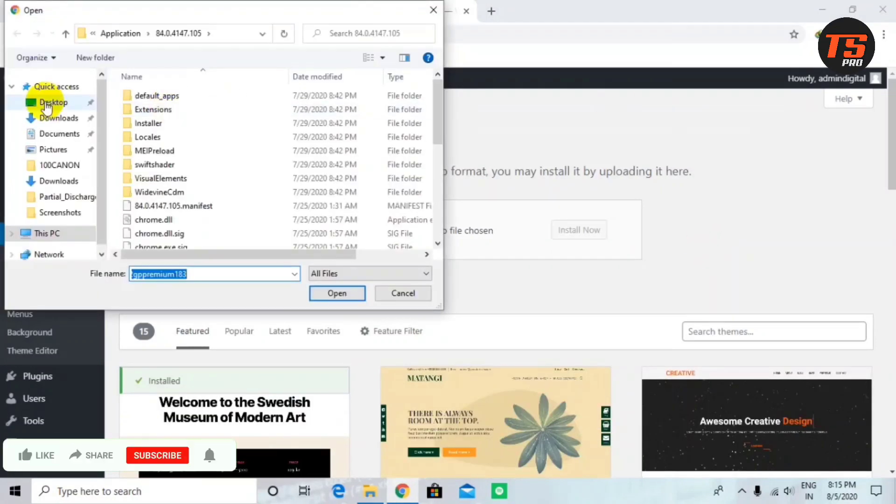
{"action": "left_click", "coordinate": [46, 104]}
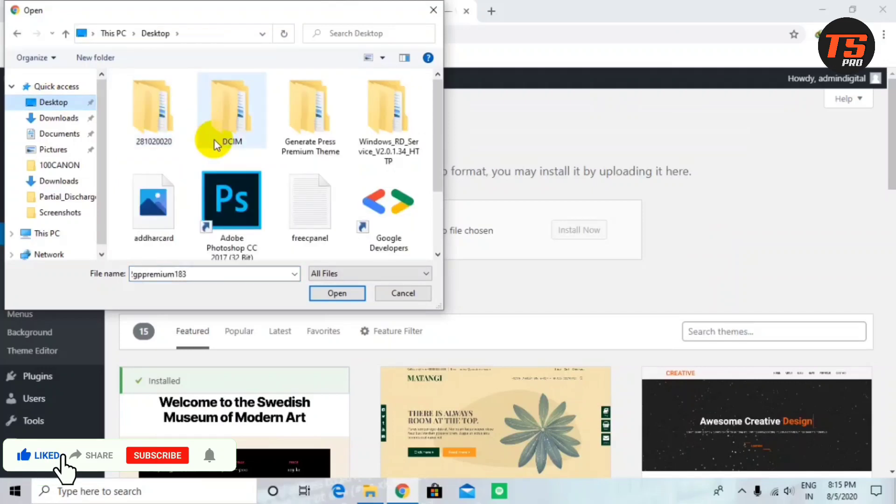
{"action": "double_click", "coordinate": [290, 121]}
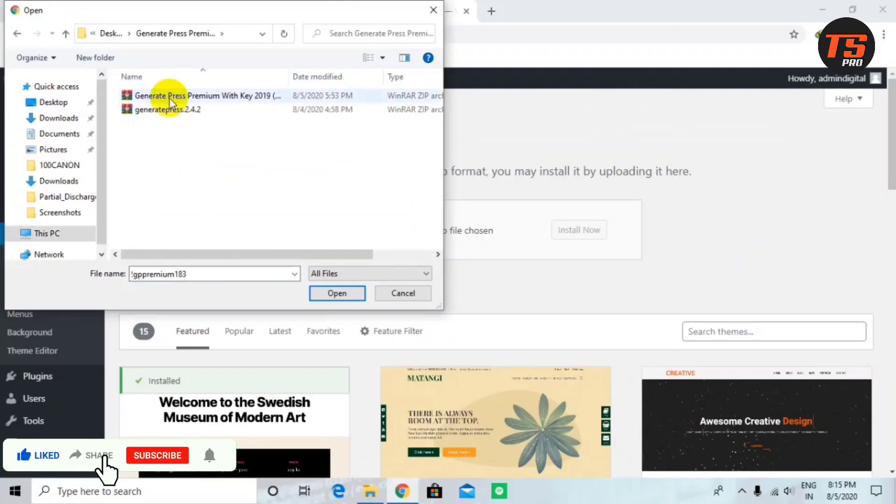
{"action": "double_click", "coordinate": [204, 109]}
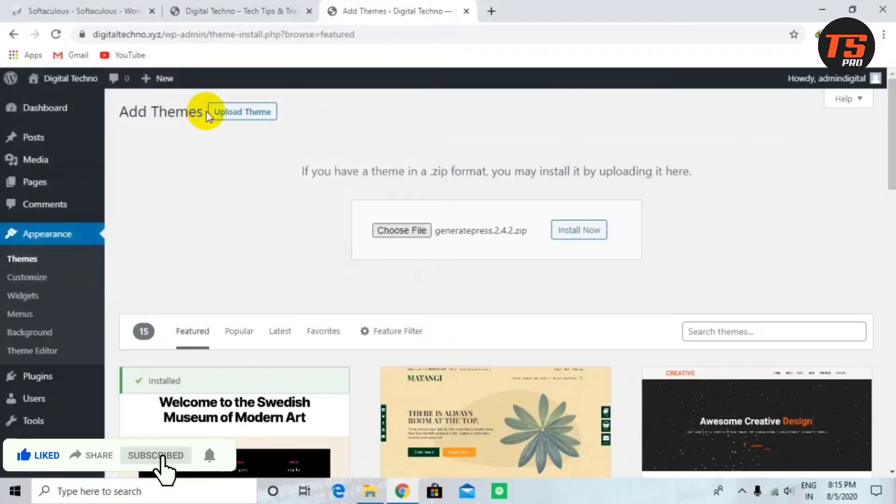
{"action": "left_click", "coordinate": [558, 230]}
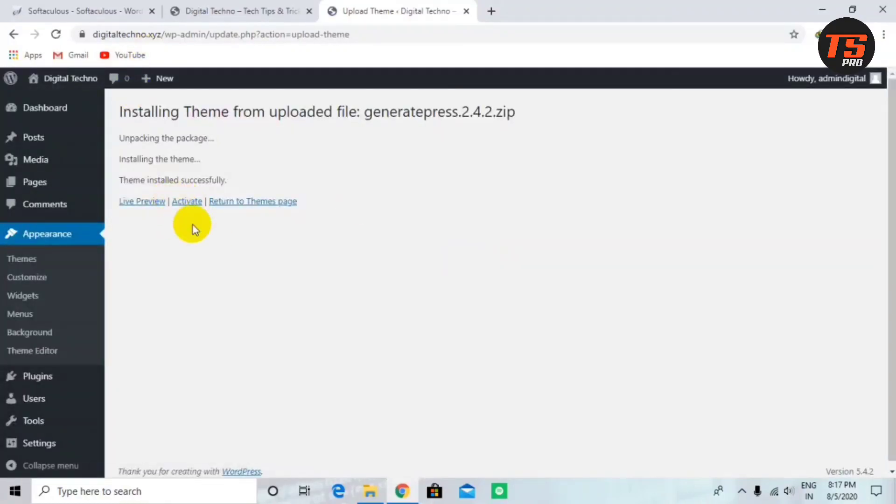
{"action": "left_click", "coordinate": [186, 204]}
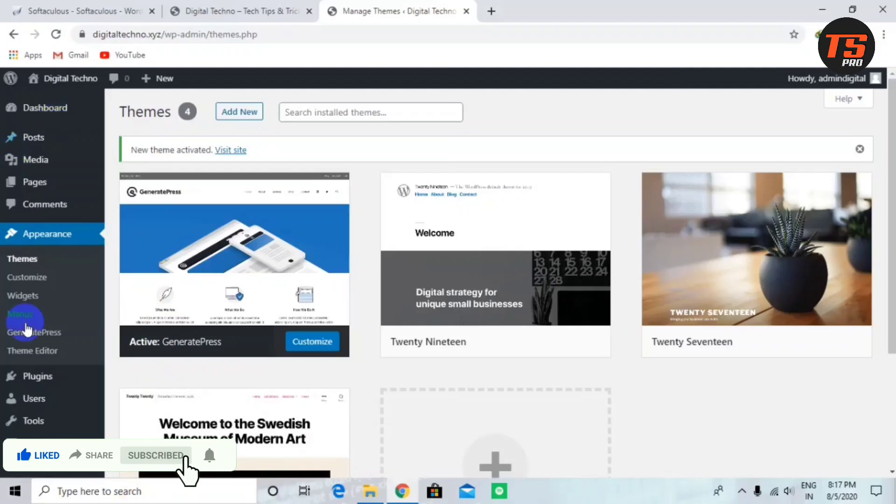
Open the plugin upload form and start choosing a plugin file.
{"action": "mouse_move", "coordinate": [40, 376]}
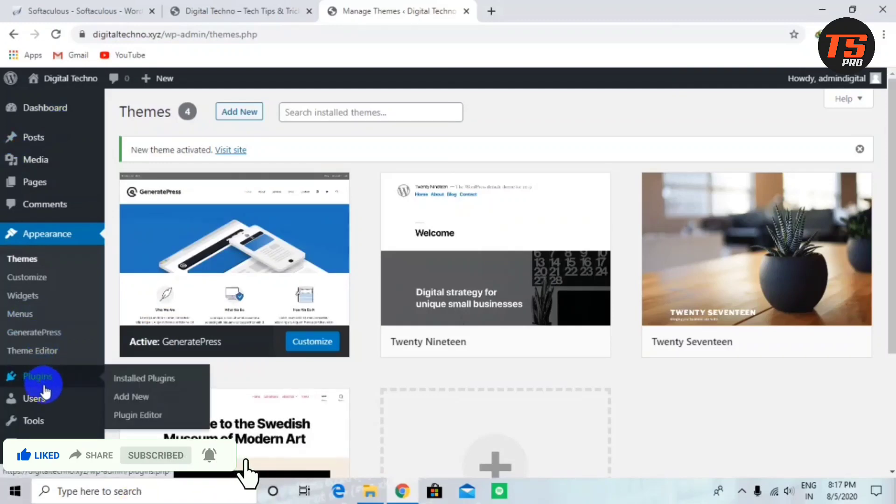
{"action": "left_click", "coordinate": [134, 399]}
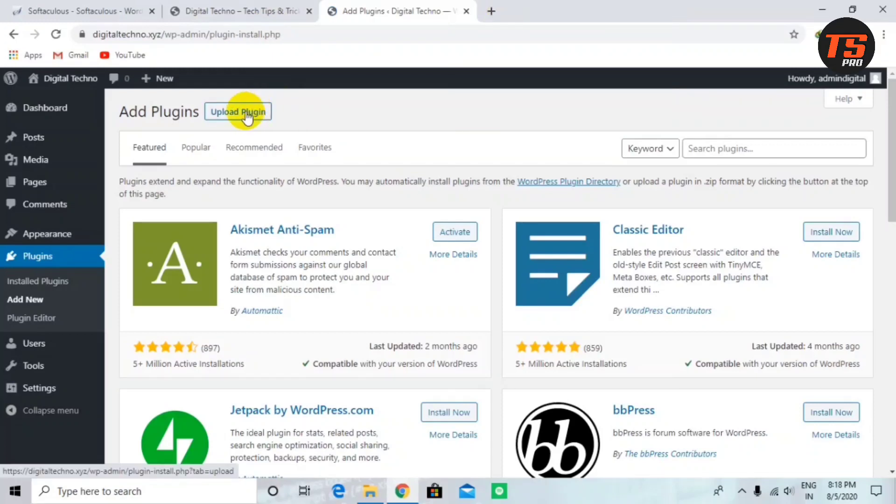
{"action": "left_click", "coordinate": [247, 117]}
{"action": "left_click", "coordinate": [428, 230]}
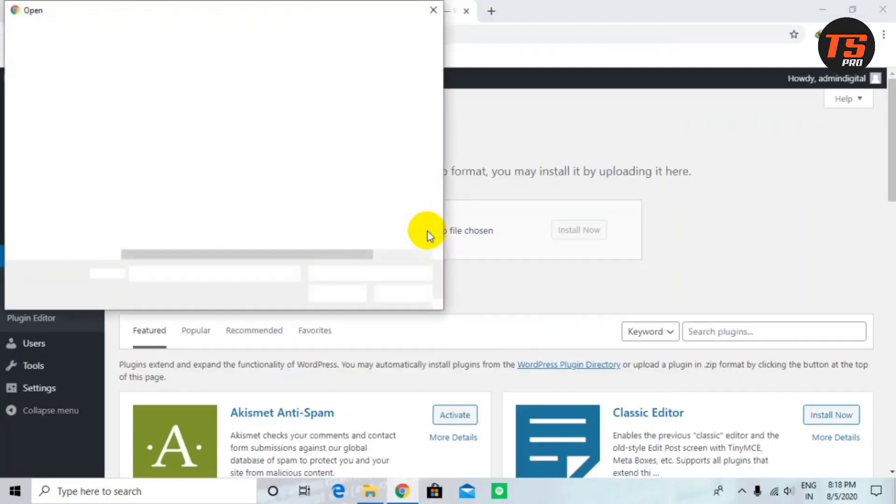
Extract the Generate Press Premium With Key 2019 archive into its own folder from the file chooser, keeping the default extraction options.
{"action": "left_click", "coordinate": [161, 95]}
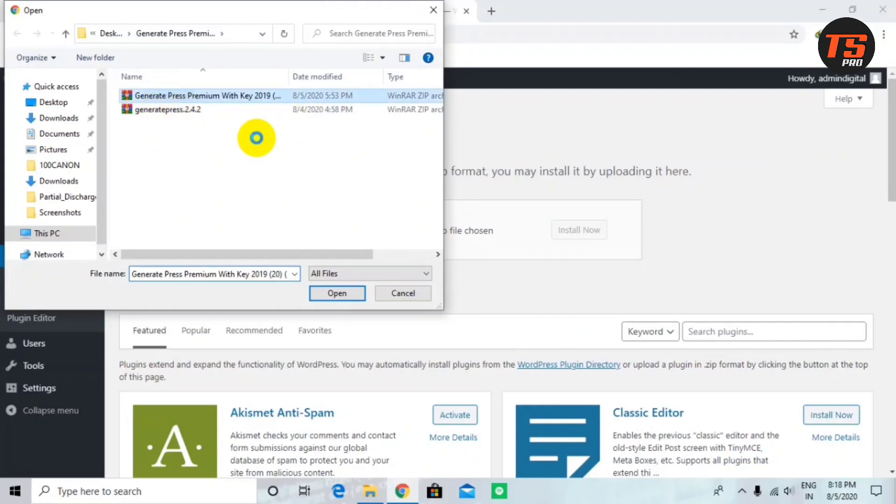
{"action": "right_click", "coordinate": [257, 138]}
{"action": "left_click", "coordinate": [247, 149]}
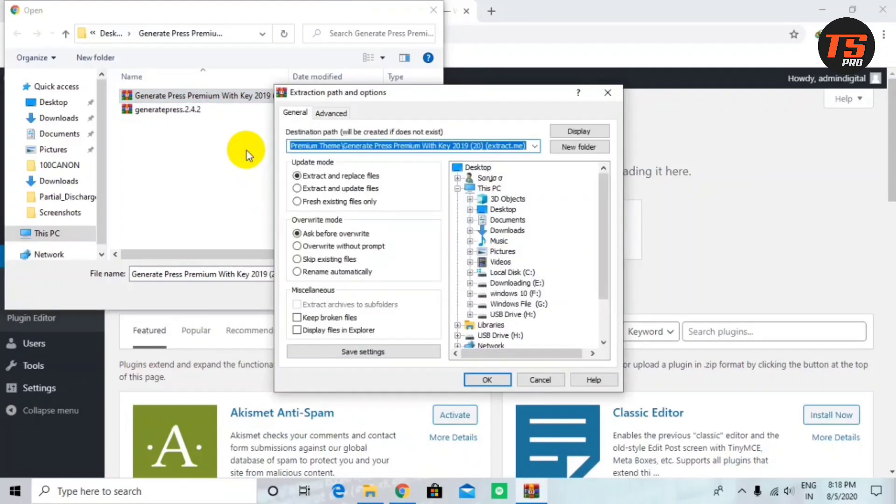
{"action": "key", "text": "Return"}
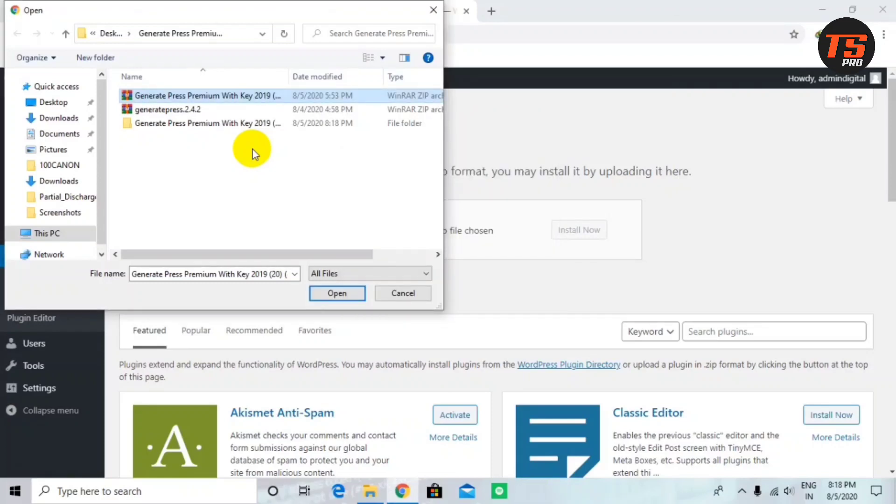
Choose the gp-premium ZIP archive from the extracted gp232gppremium183 folder and install it as a plugin.
{"action": "double_click", "coordinate": [230, 122]}
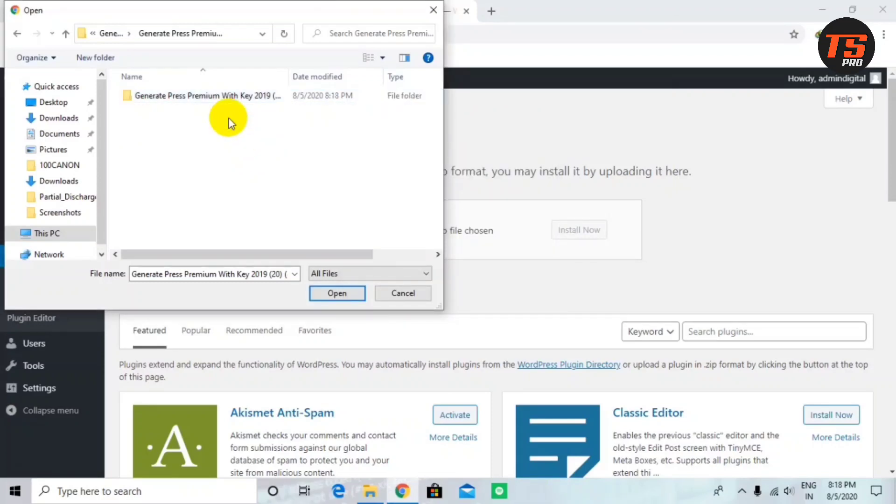
{"action": "double_click", "coordinate": [195, 95]}
{"action": "double_click", "coordinate": [197, 95]}
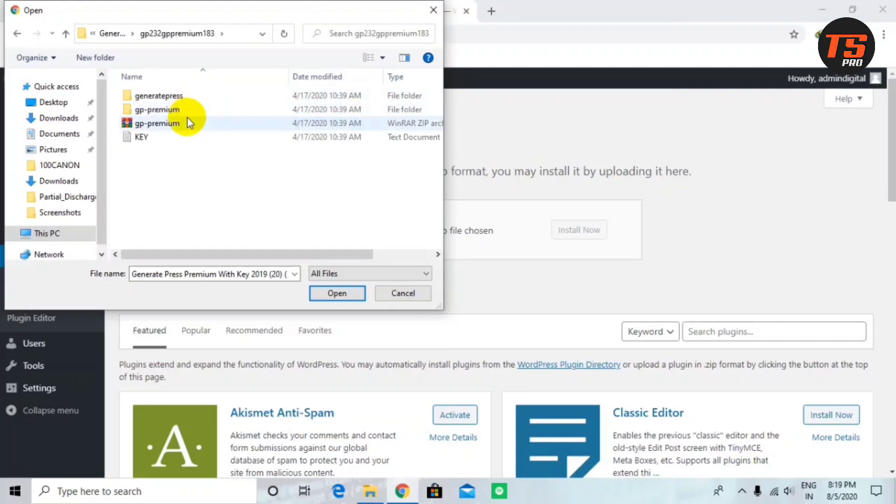
{"action": "left_click", "coordinate": [187, 122]}
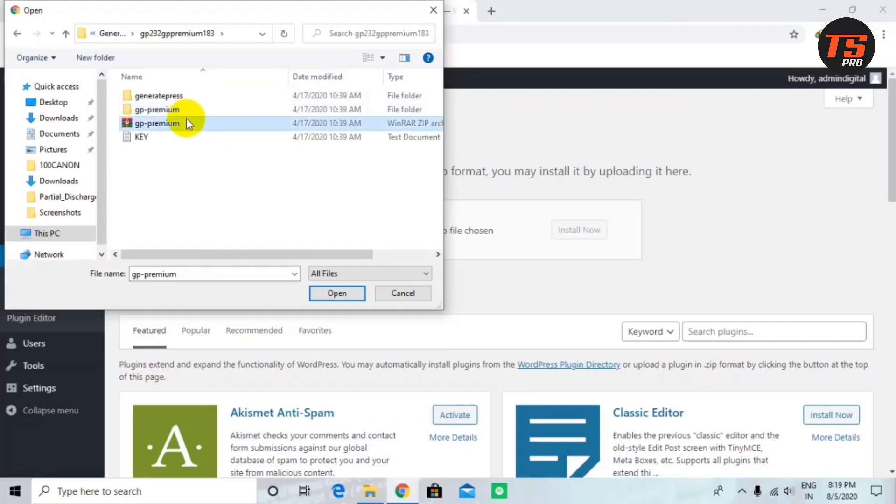
{"action": "left_click", "coordinate": [331, 293]}
{"action": "left_click", "coordinate": [580, 237]}
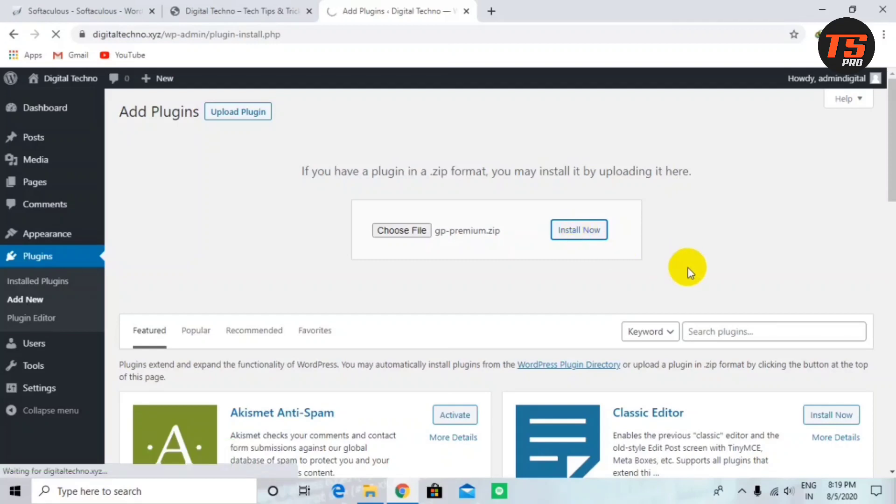
Switch to File Explorer and open the extracted gp232gppremium183 folder inside the Desktop's Generate Press Premium Theme folder.
{"action": "left_click", "coordinate": [371, 492]}
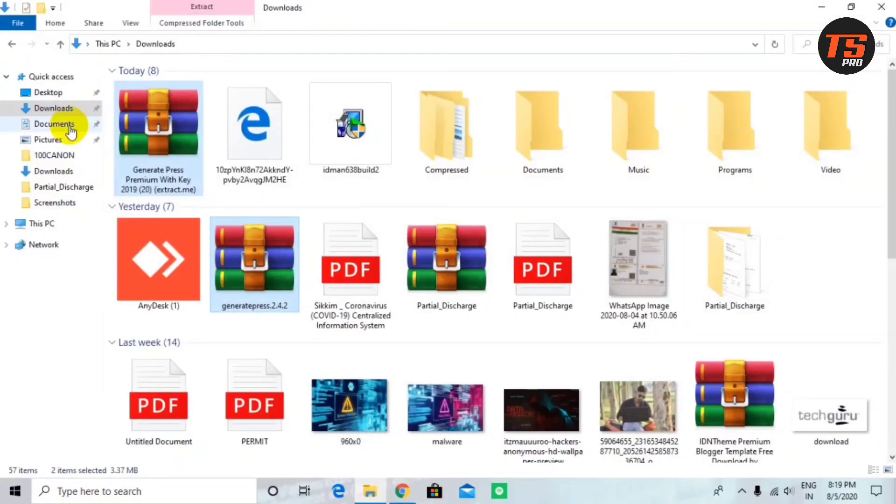
{"action": "left_click", "coordinate": [58, 92]}
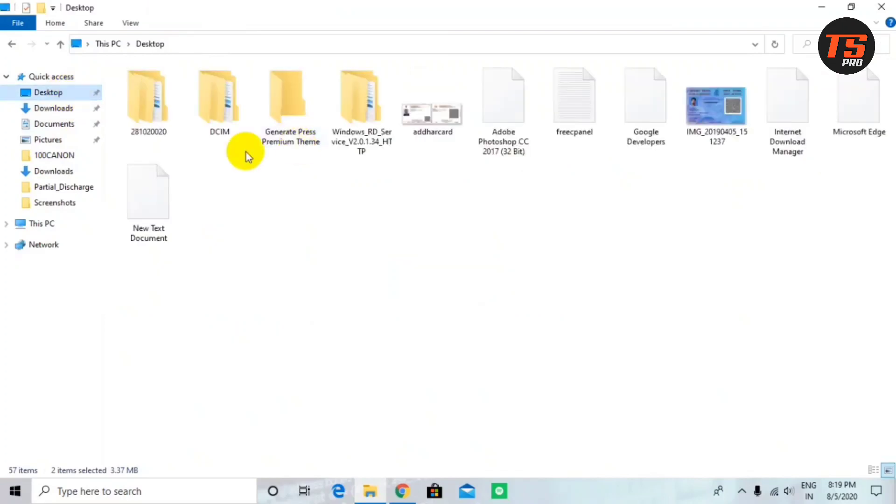
{"action": "double_click", "coordinate": [287, 118]}
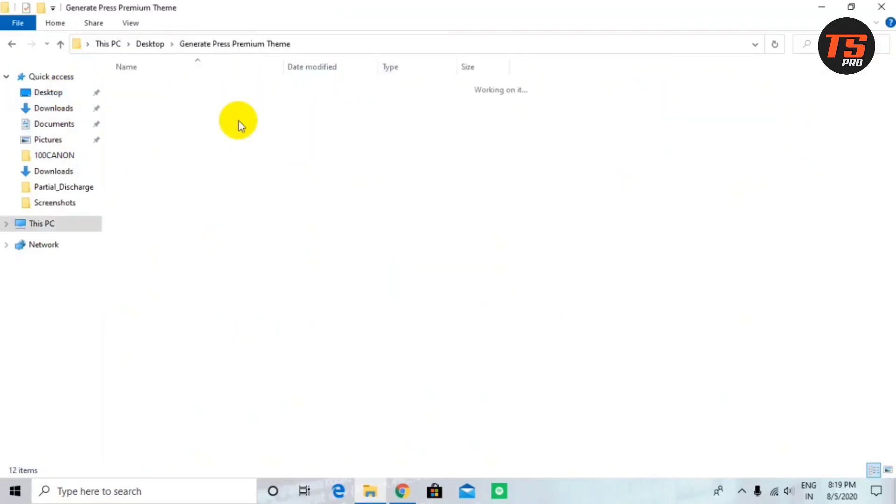
{"action": "left_click", "coordinate": [200, 87]}
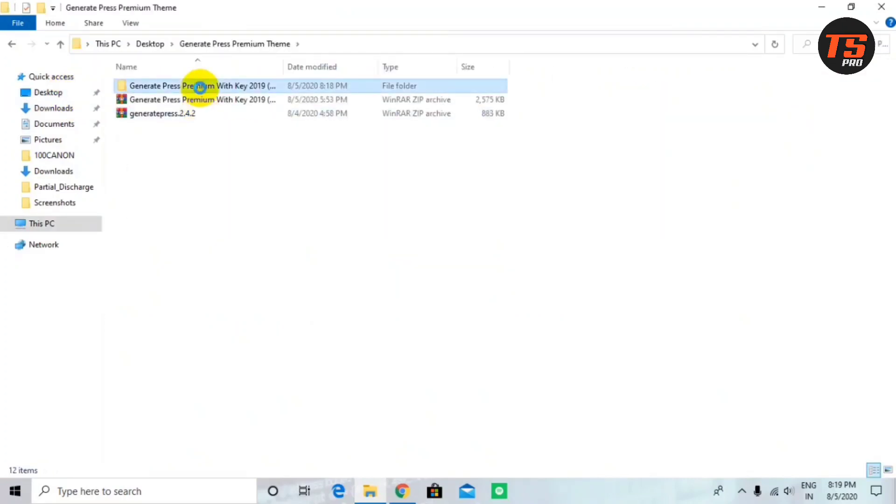
{"action": "double_click", "coordinate": [200, 86]}
{"action": "double_click", "coordinate": [169, 88]}
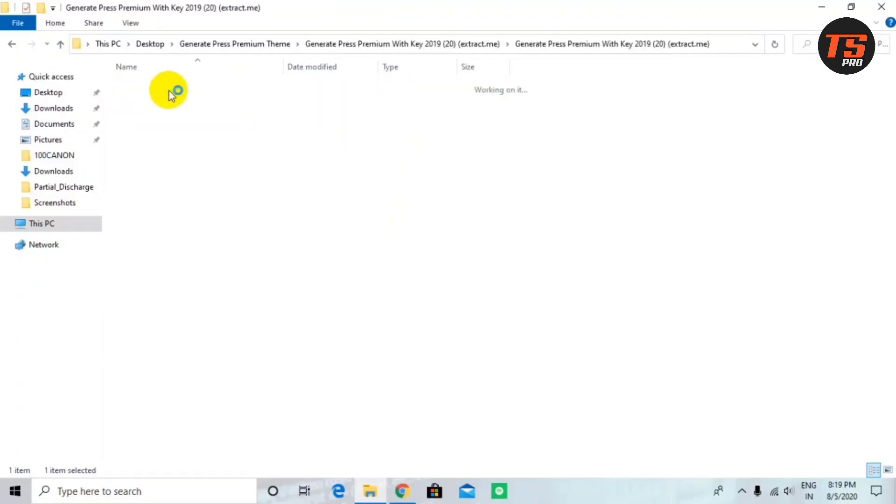
{"action": "double_click", "coordinate": [161, 87]}
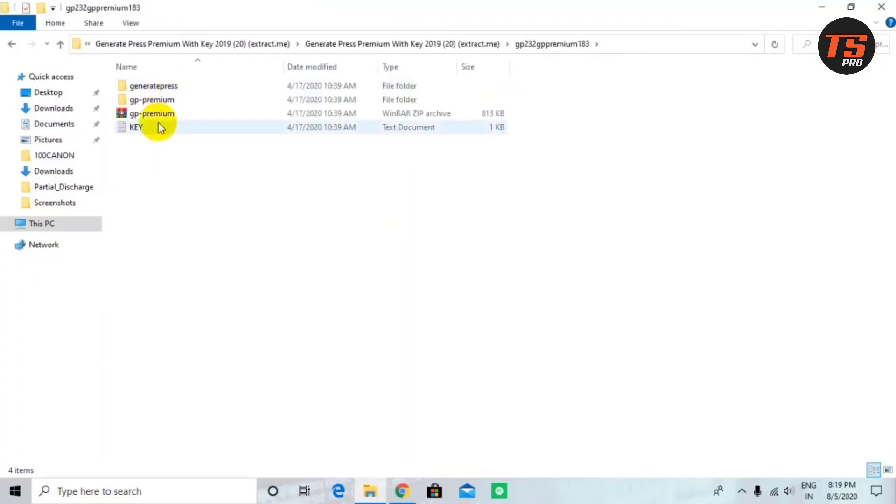
Open the KEY text document and copy the licence key line.
{"action": "double_click", "coordinate": [159, 125]}
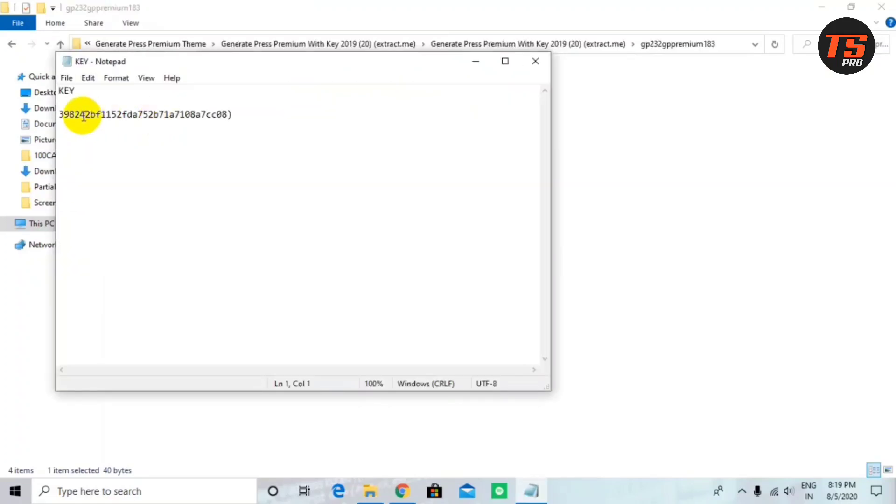
{"action": "left_click_drag", "start_coordinate": [61, 114], "coordinate": [230, 116]}
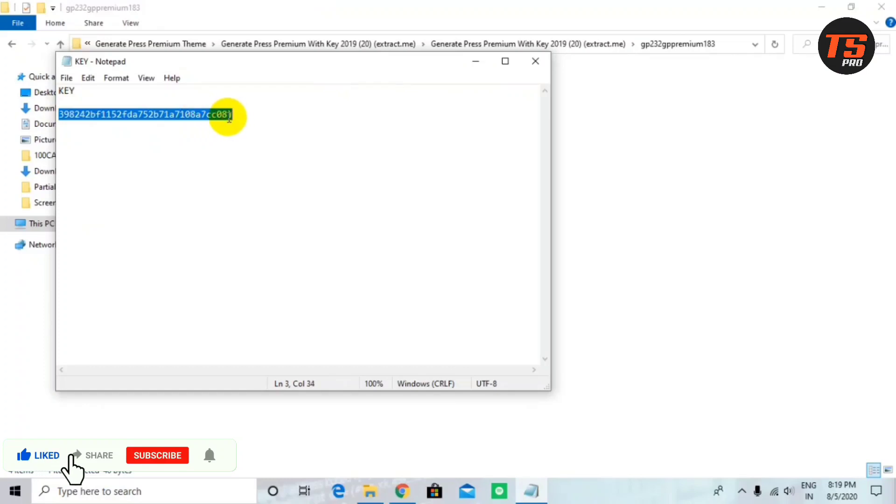
{"action": "right_click", "coordinate": [227, 117]}
{"action": "left_click", "coordinate": [249, 159]}
Return to Chrome and activate the newly installed GP Premium plugin.
{"action": "left_click", "coordinate": [714, 7]}
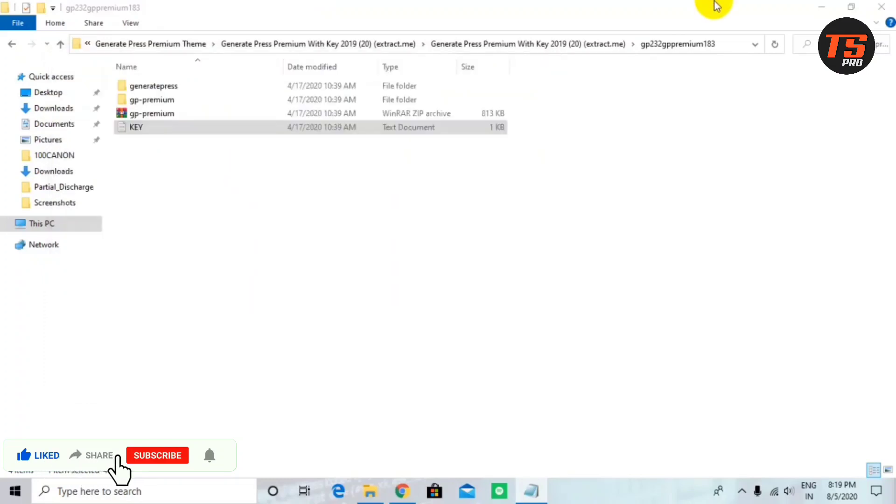
{"action": "left_click", "coordinate": [413, 487]}
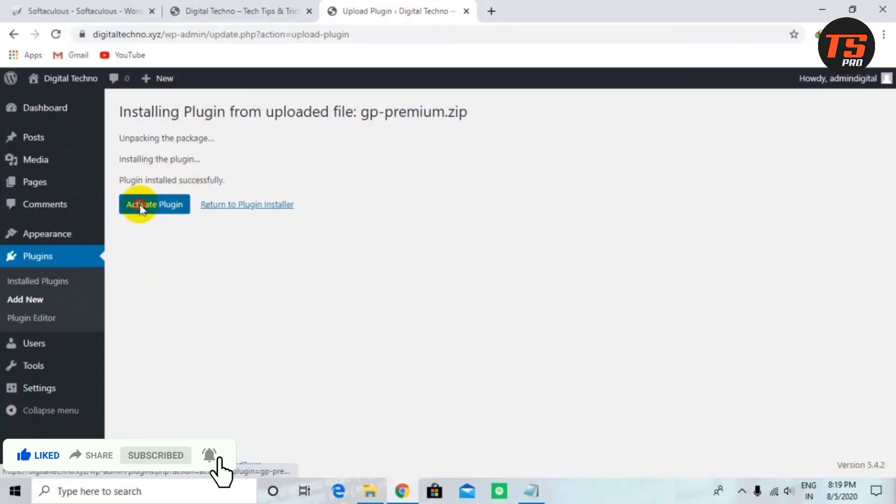
{"action": "left_click", "coordinate": [155, 213]}
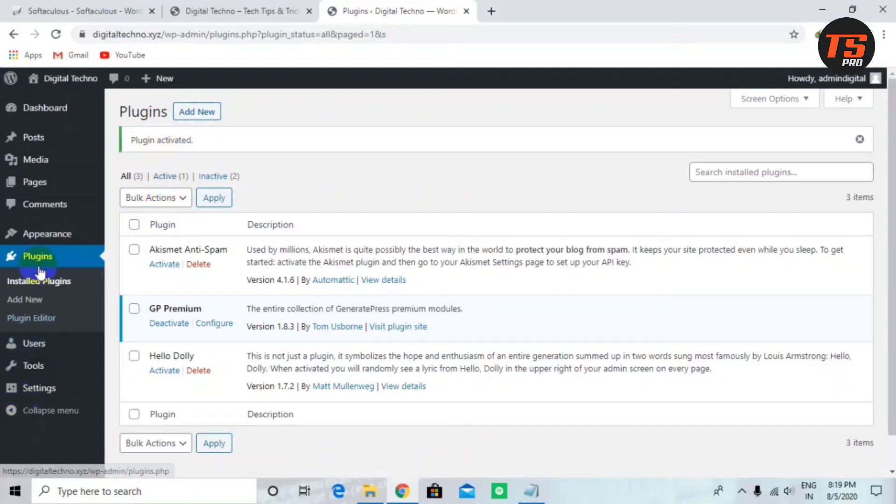
Open the GeneratePress options page and paste the copied licence key into the License Key field under Updates.
{"action": "mouse_move", "coordinate": [60, 242]}
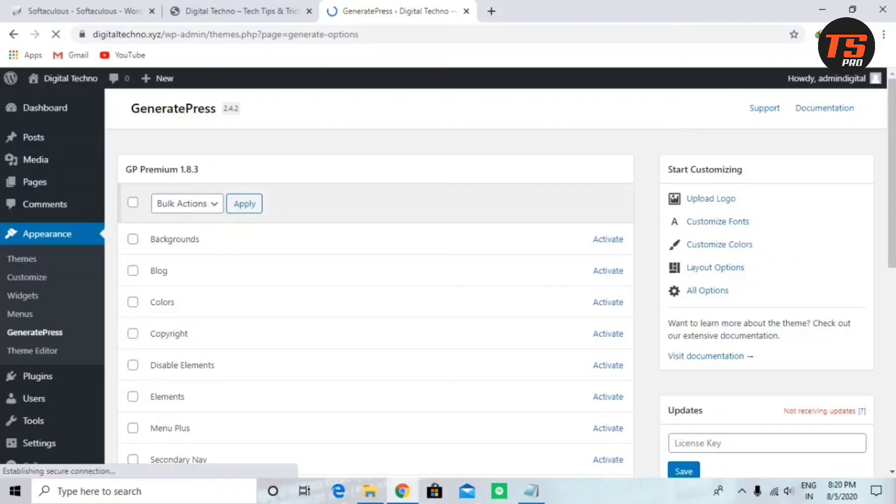
{"action": "scroll", "coordinate": [663, 420], "scroll_direction": "down", "scroll_amount": 1}
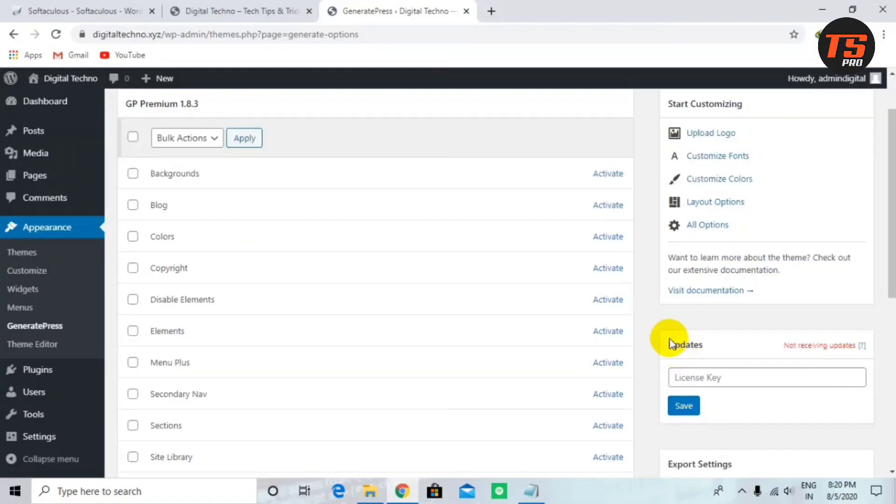
{"action": "left_click", "coordinate": [719, 381]}
{"action": "right_click", "coordinate": [719, 380]}
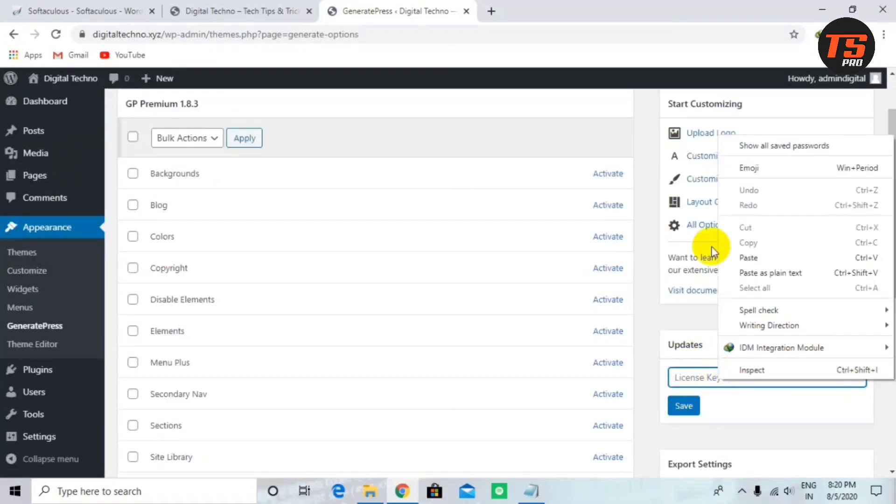
{"action": "left_click", "coordinate": [748, 256]}
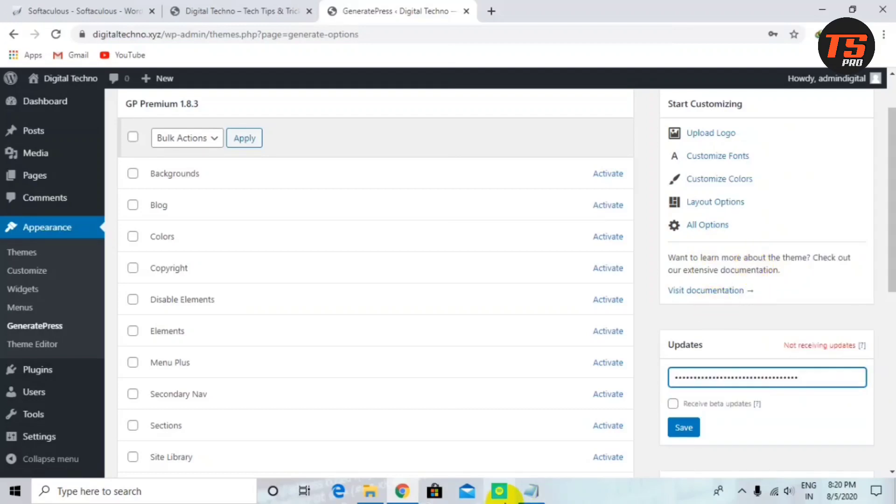
Check the licence key in the KEY text document and save it in the Updates section to activate the GP Premium licence.
{"action": "left_click", "coordinate": [533, 492]}
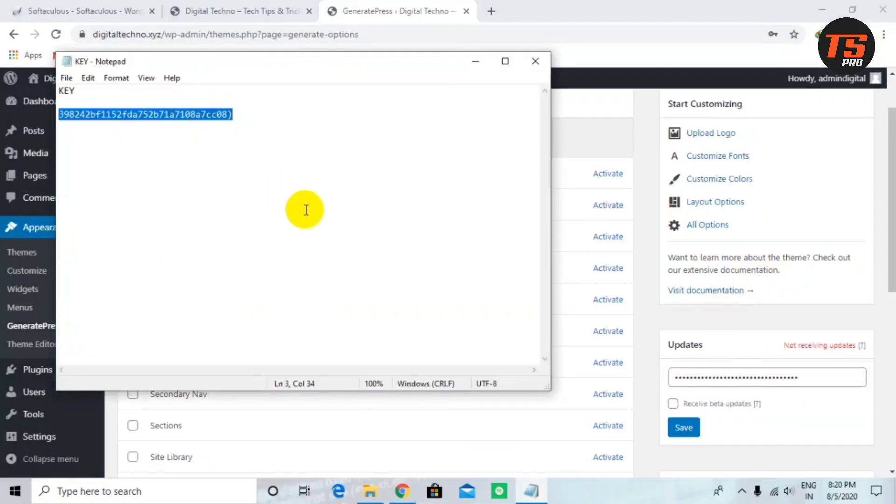
{"action": "left_click", "coordinate": [701, 490]}
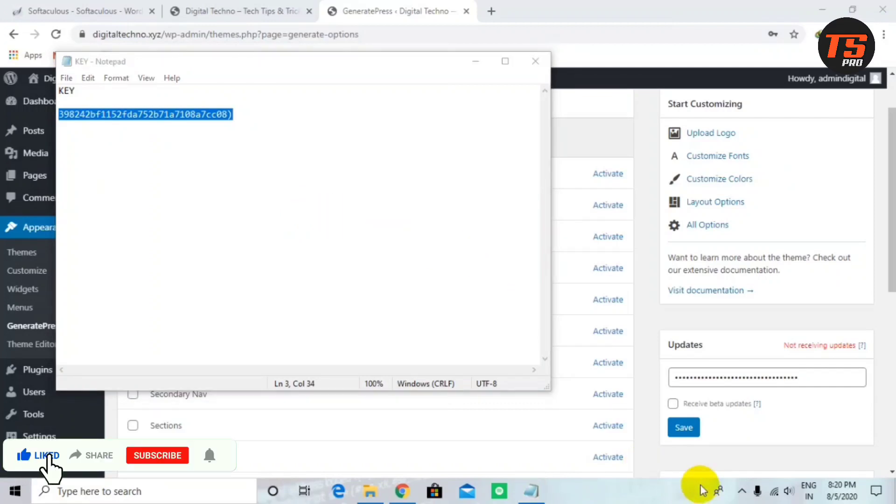
{"action": "left_click", "coordinate": [682, 427]}
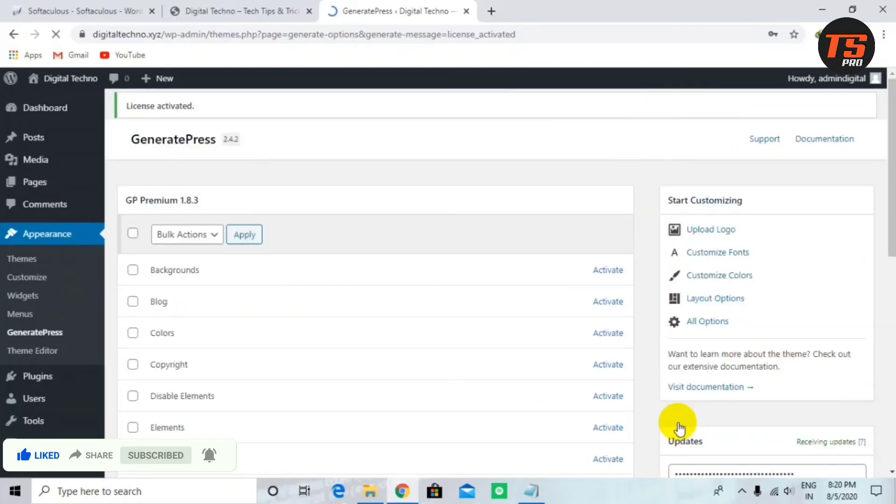
{"action": "scroll", "coordinate": [686, 432], "scroll_direction": "down", "scroll_amount": 3}
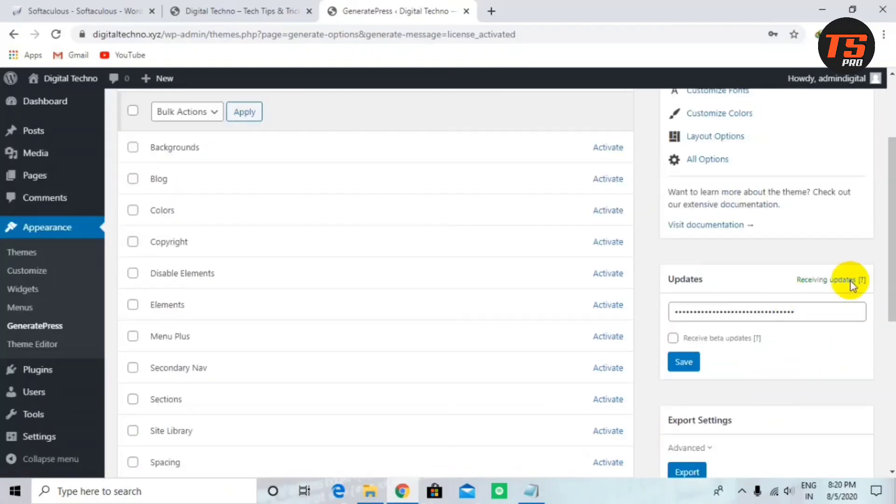
{"action": "scroll", "coordinate": [747, 345], "scroll_direction": "up", "scroll_amount": 3}
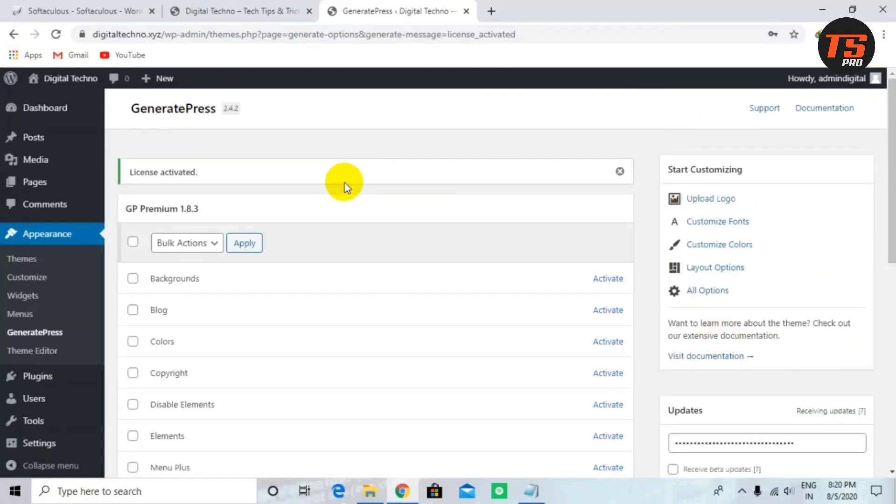
{"action": "left_click", "coordinate": [218, 168]}
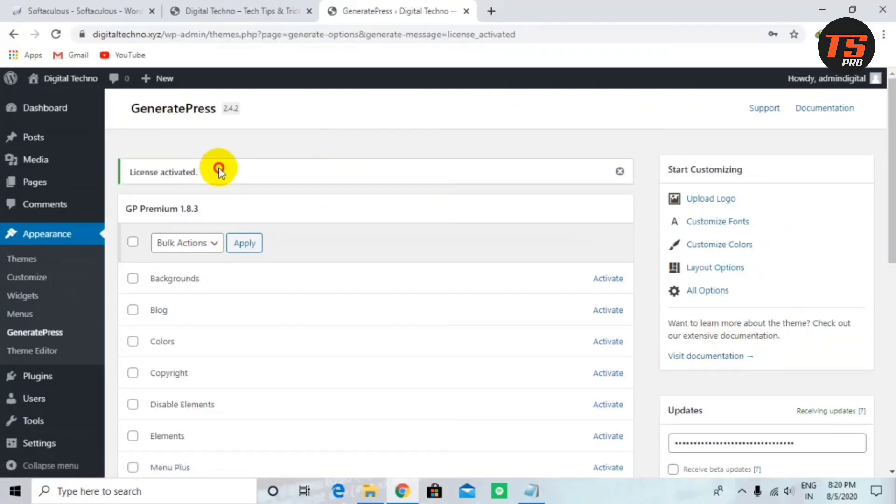
{"action": "left_click_drag", "start_coordinate": [219, 171], "coordinate": [120, 169]}
Reload the digitaltechno.xyz home page and examine the new theme's layout from the header to the footer credit.
{"action": "left_click", "coordinate": [191, 10]}
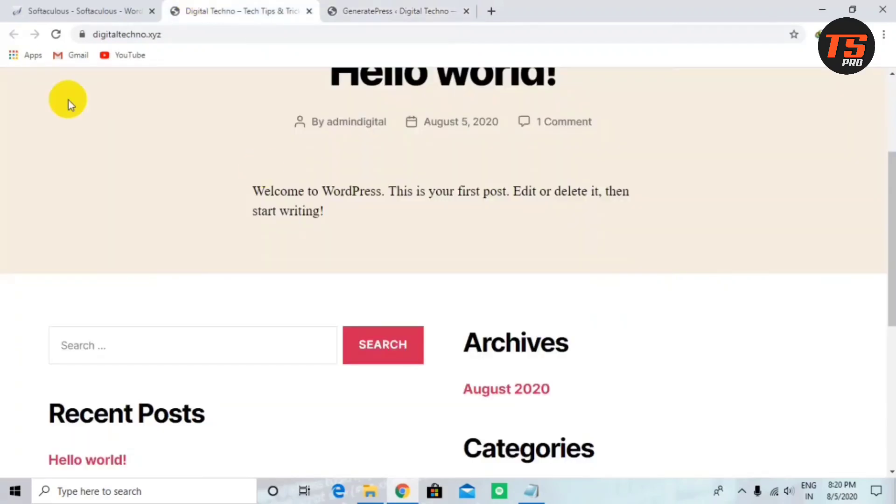
{"action": "left_click", "coordinate": [56, 35]}
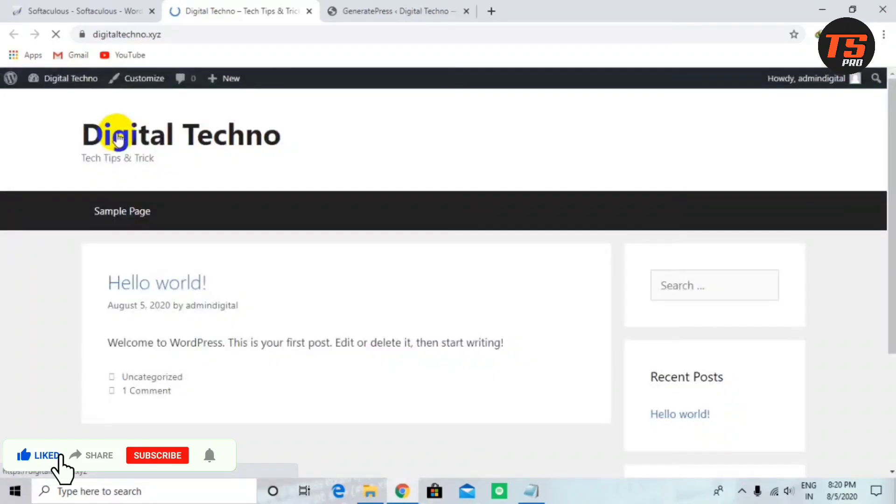
{"action": "scroll", "coordinate": [116, 134], "scroll_direction": "down", "scroll_amount": 3}
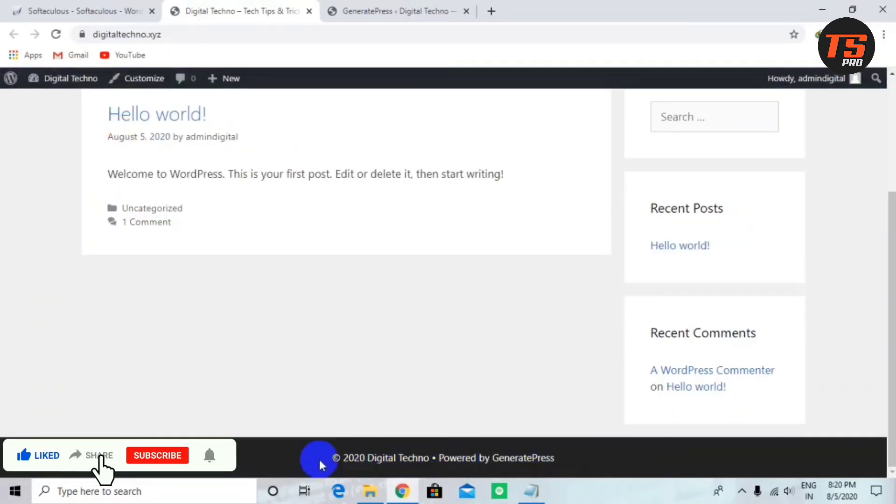
{"action": "left_click_drag", "start_coordinate": [334, 458], "coordinate": [552, 459]}
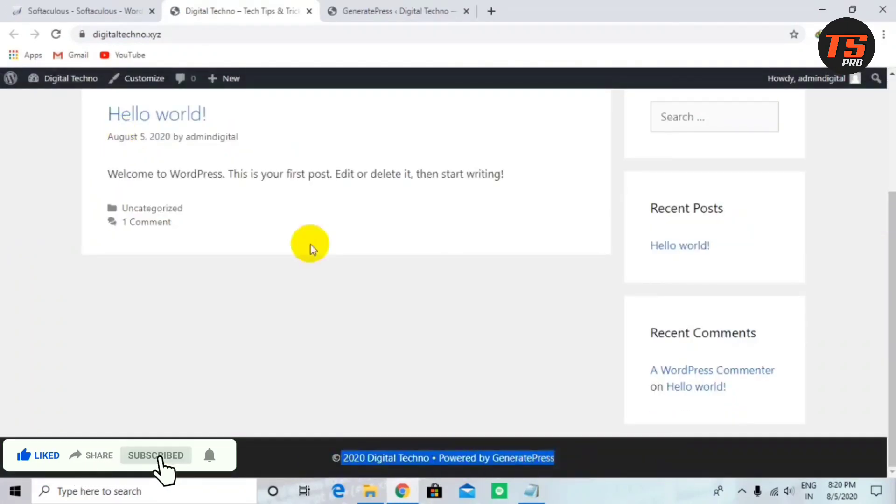
{"action": "scroll", "coordinate": [310, 245], "scroll_direction": "up", "scroll_amount": 3}
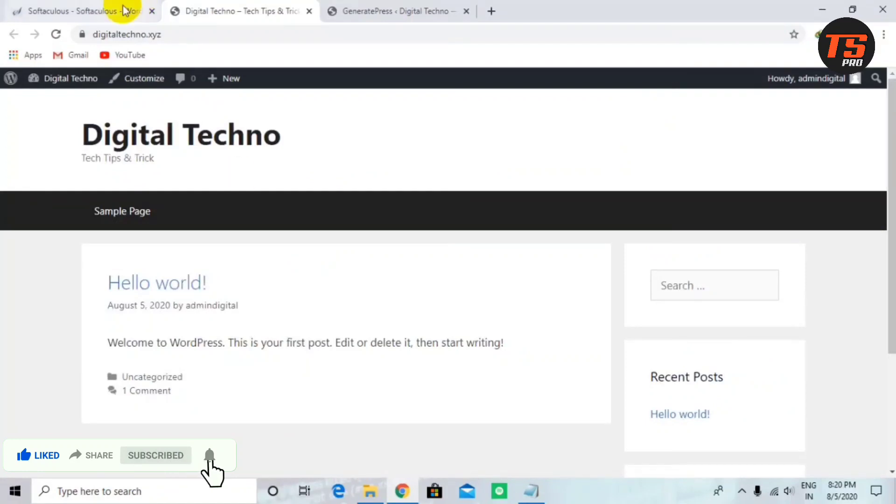
Return to the GeneratePress options page and review the list of GP Premium modules and the other settings sections.
{"action": "left_click", "coordinate": [386, 8]}
{"action": "scroll", "coordinate": [253, 305], "scroll_direction": "down", "scroll_amount": 4}
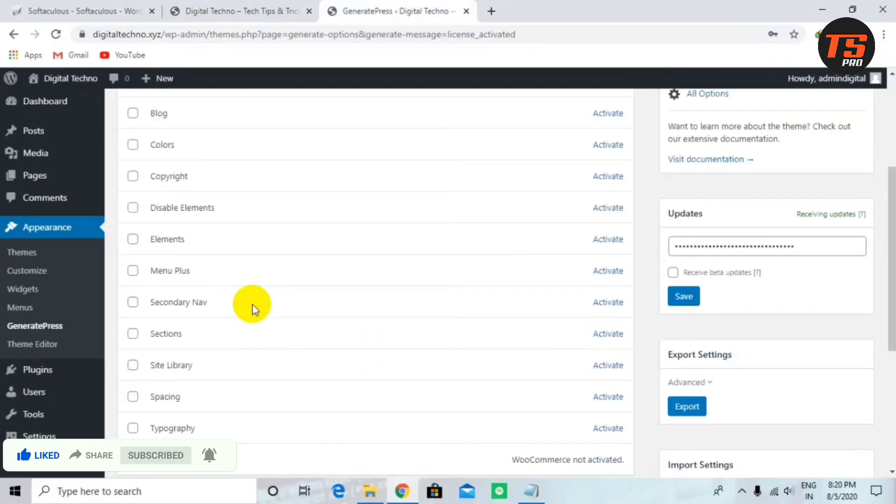
{"action": "scroll", "coordinate": [232, 288], "scroll_direction": "down", "scroll_amount": 5}
{"action": "scroll", "coordinate": [226, 283], "scroll_direction": "up", "scroll_amount": 3}
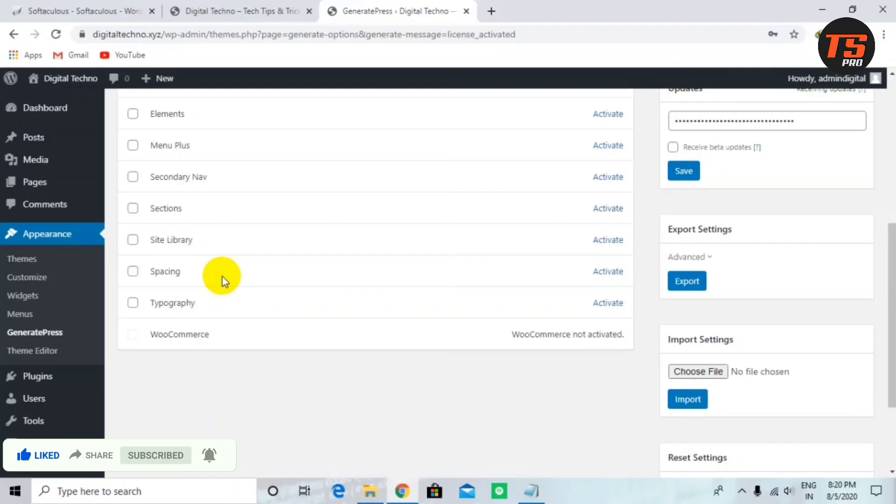
{"action": "scroll", "coordinate": [222, 277], "scroll_direction": "up", "scroll_amount": 6}
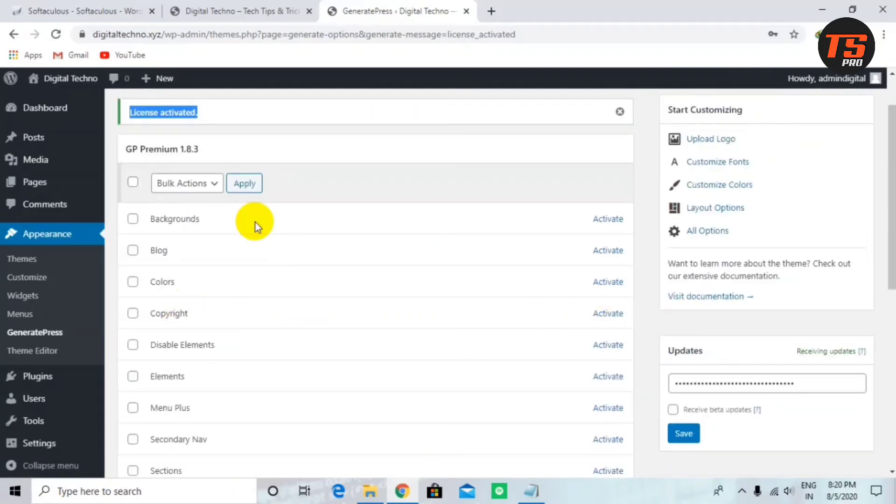
{"action": "scroll", "coordinate": [540, 268], "scroll_direction": "up", "scroll_amount": 1}
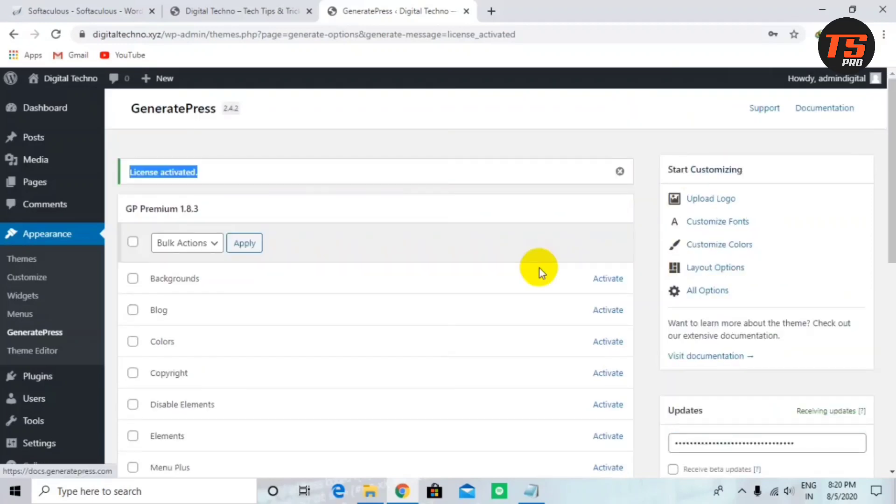
Go back to the digitaltechno.xyz home page and open the theme Customizer for it.
{"action": "left_click", "coordinate": [223, 9]}
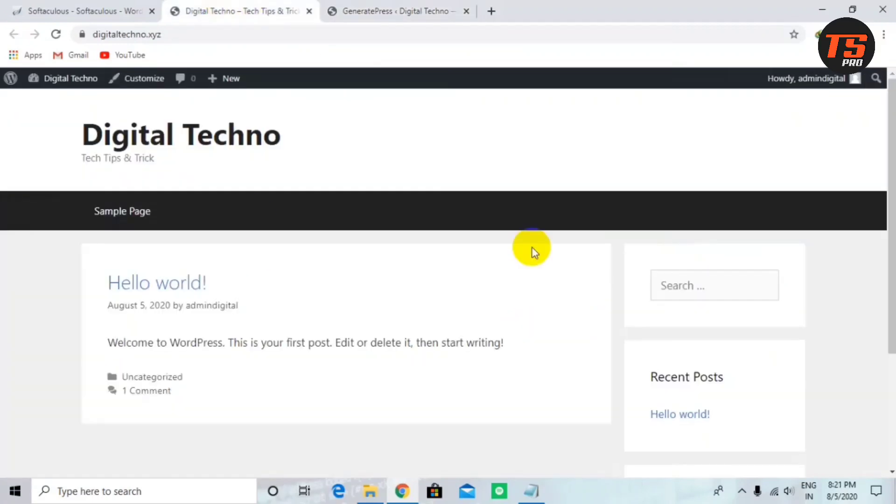
{"action": "left_click", "coordinate": [142, 79]}
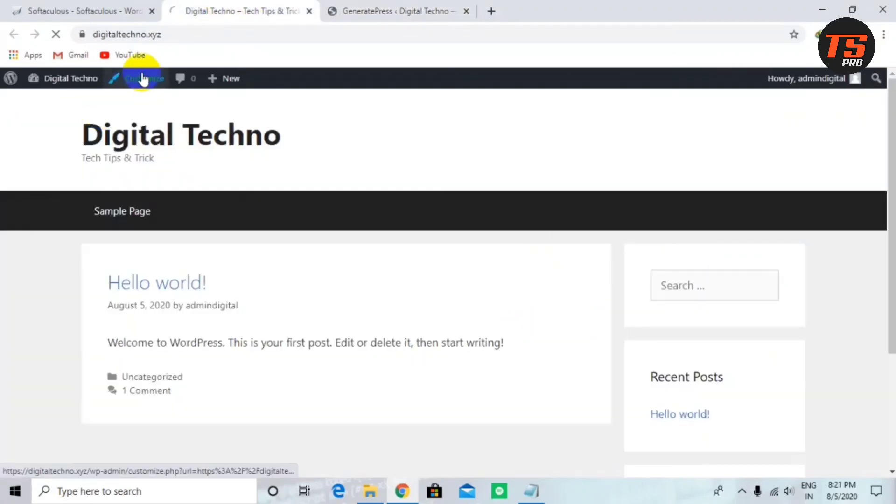